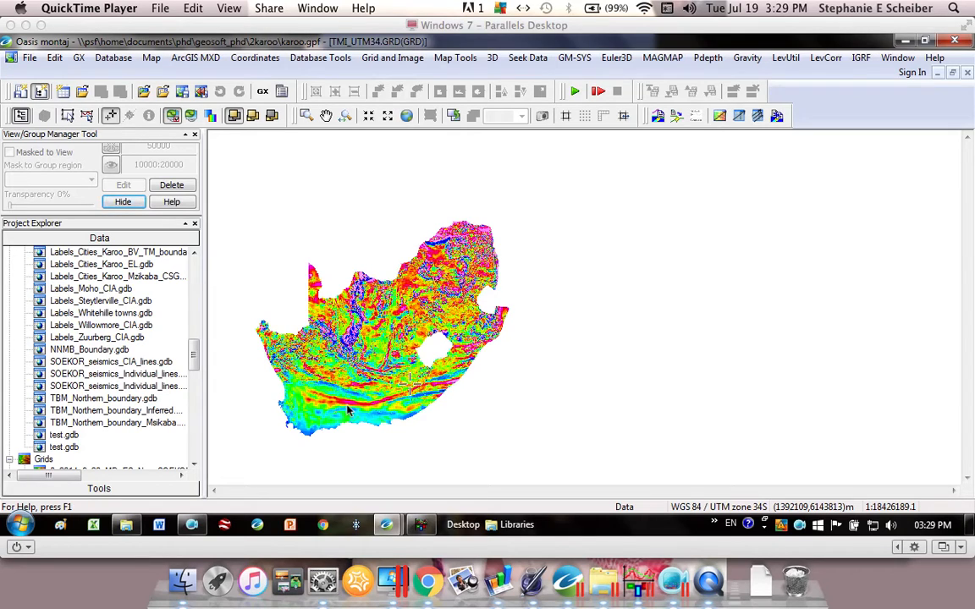
# - Create a new database named test.gdb, overwriting the existing file
pyautogui.click(306, 115)
pyautogui.click(306, 115)
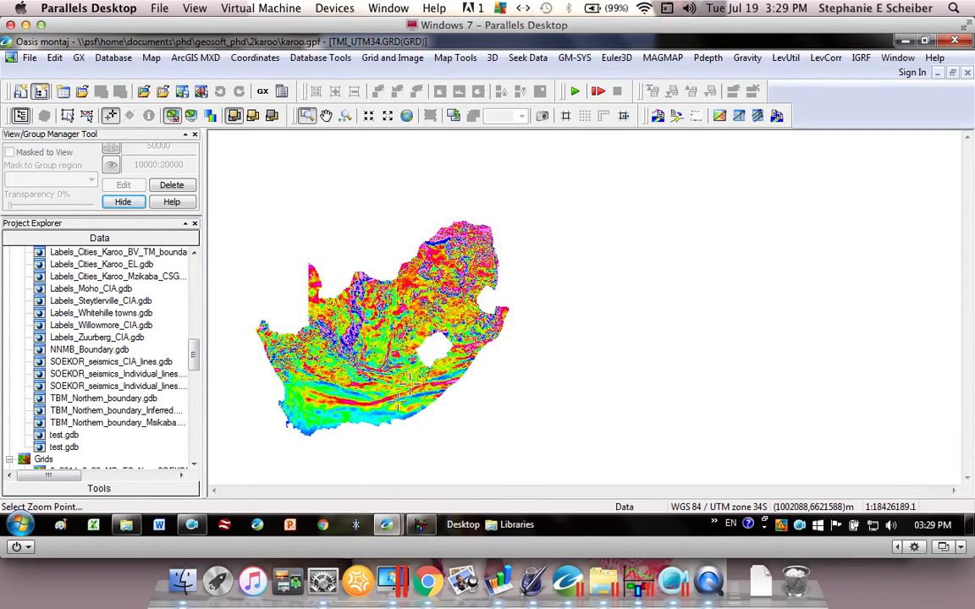
pyautogui.moveTo(396, 374); pyautogui.dragTo(428, 406)
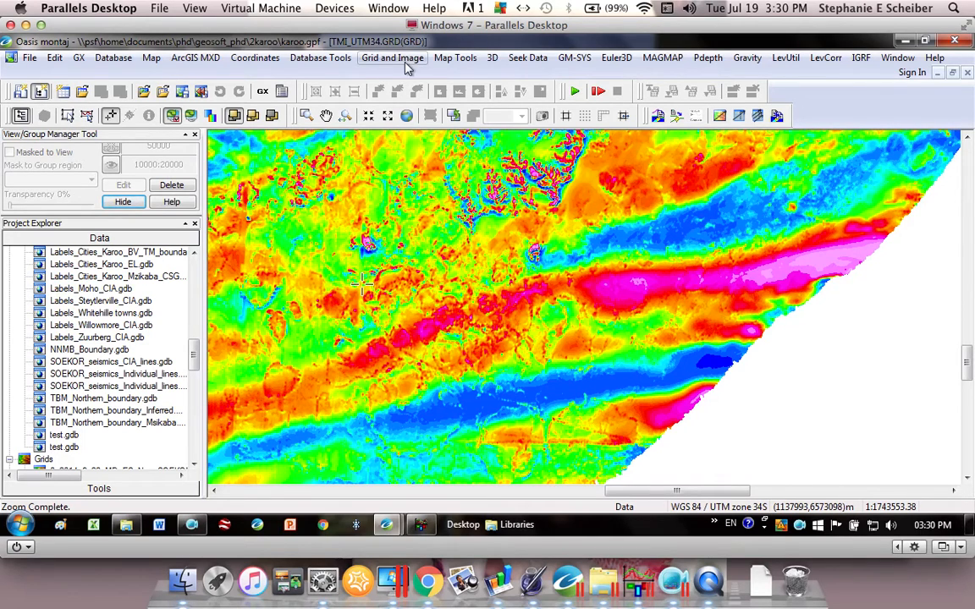
pyautogui.click(101, 67)
pyautogui.click(106, 74)
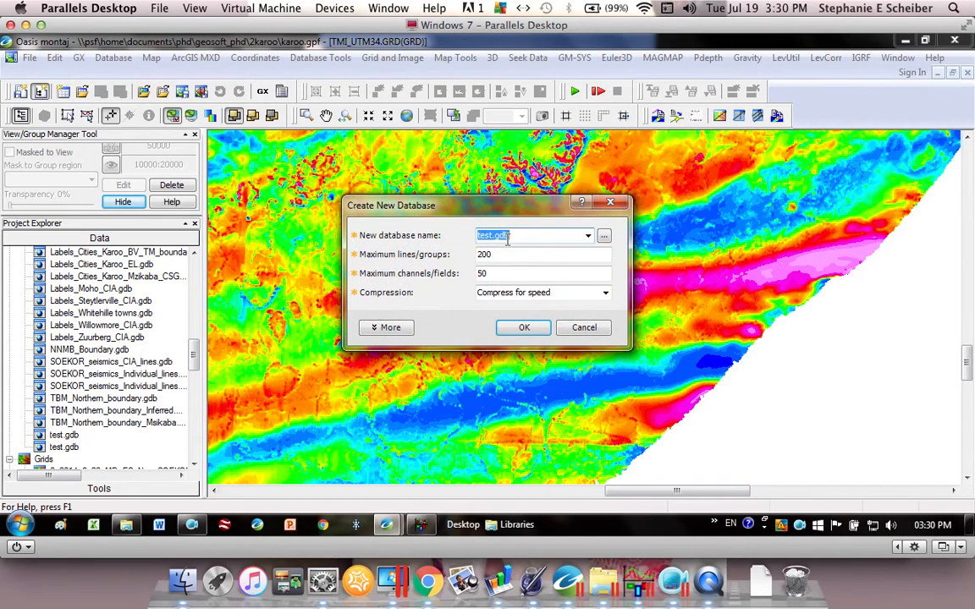
pyautogui.click(523, 327)
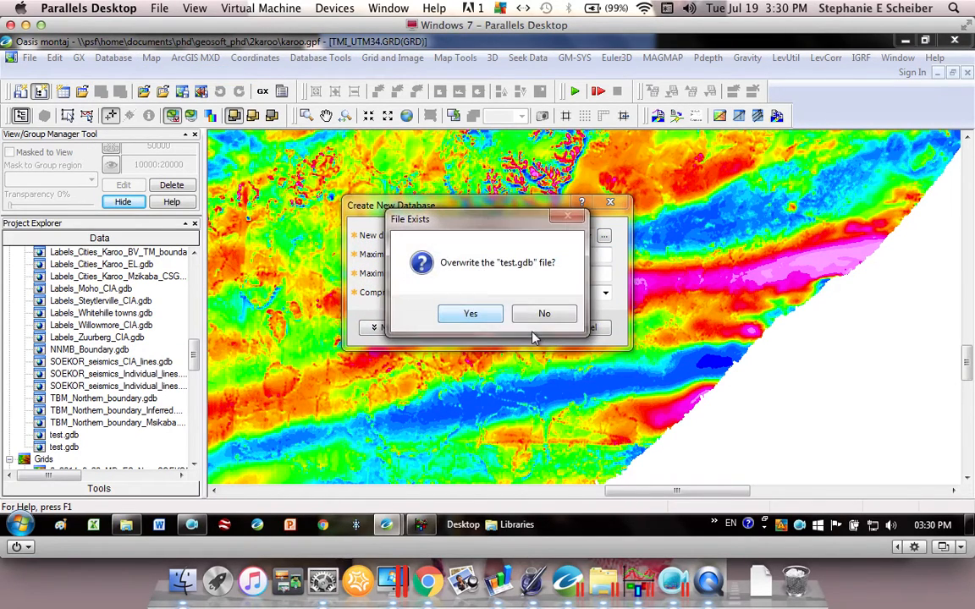
pyautogui.click(472, 314)
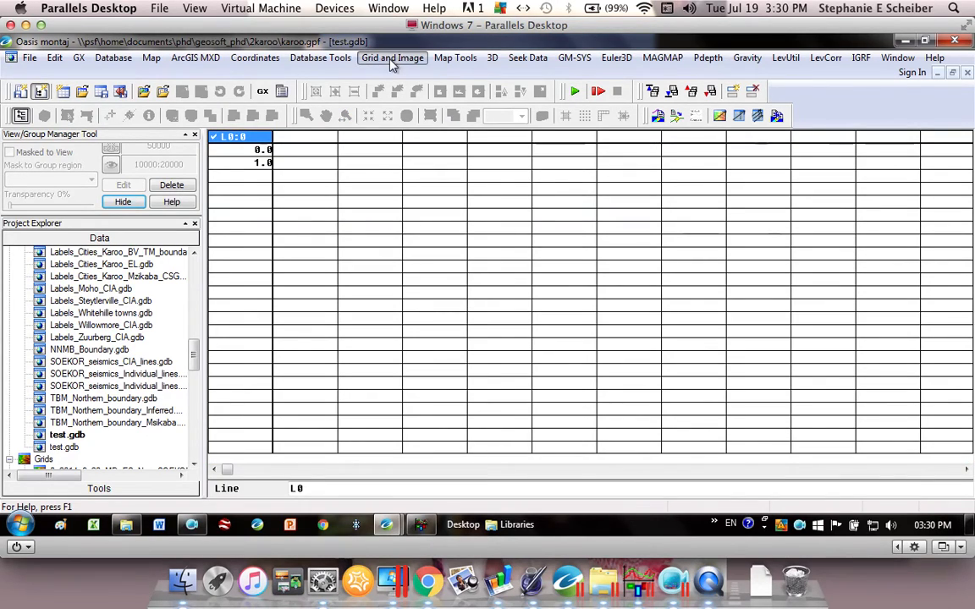
# - Set up a grid profile extraction from TMI_UTM34.GRD into new line 0, with the profile coordinates digitized from the map
pyautogui.click(391, 59)
pyautogui.moveTo(388, 173)
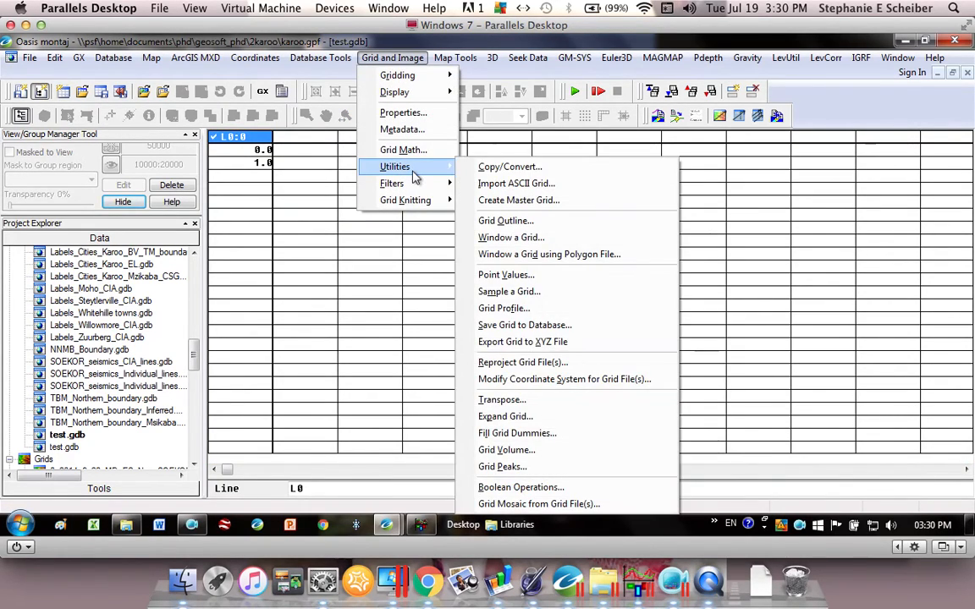
pyautogui.click(519, 310)
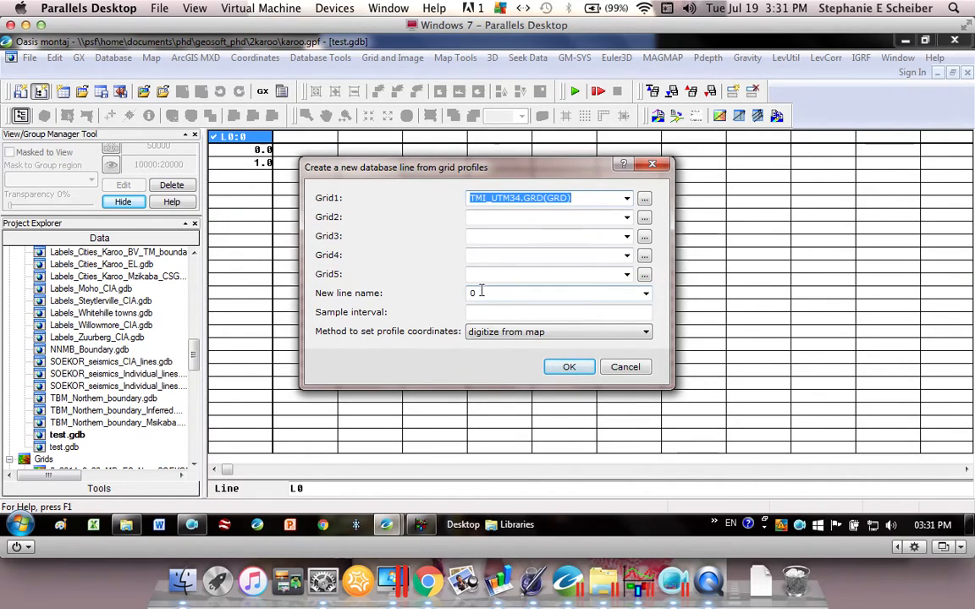
pyautogui.click(566, 368)
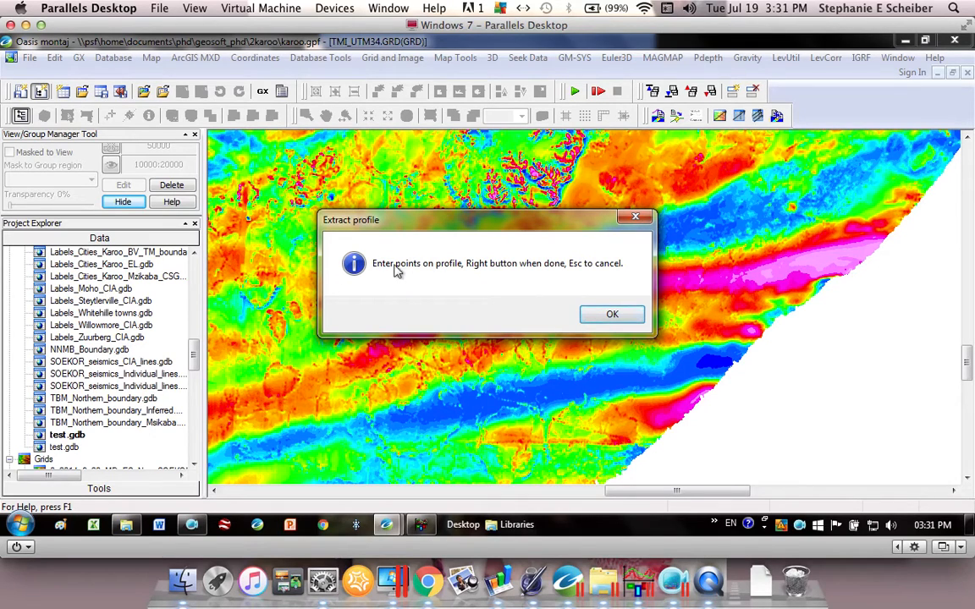
# - Digitize a straight north–south profile on the grid from about (999600, 6448080) m to about (998700, 6373350) m
pyautogui.click(611, 314)
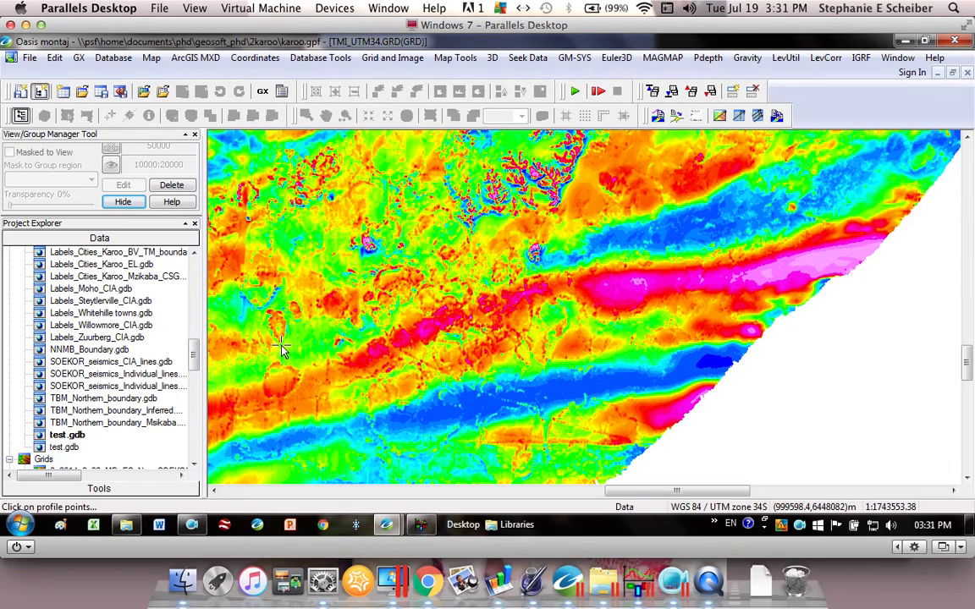
pyautogui.click(280, 344)
pyautogui.rightClick(280, 472)
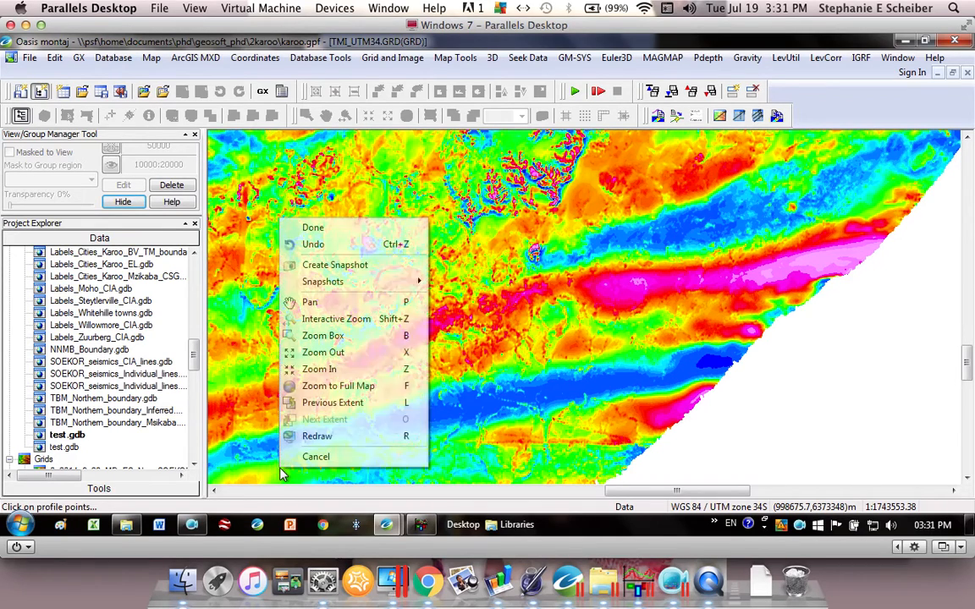
pyautogui.click(380, 233)
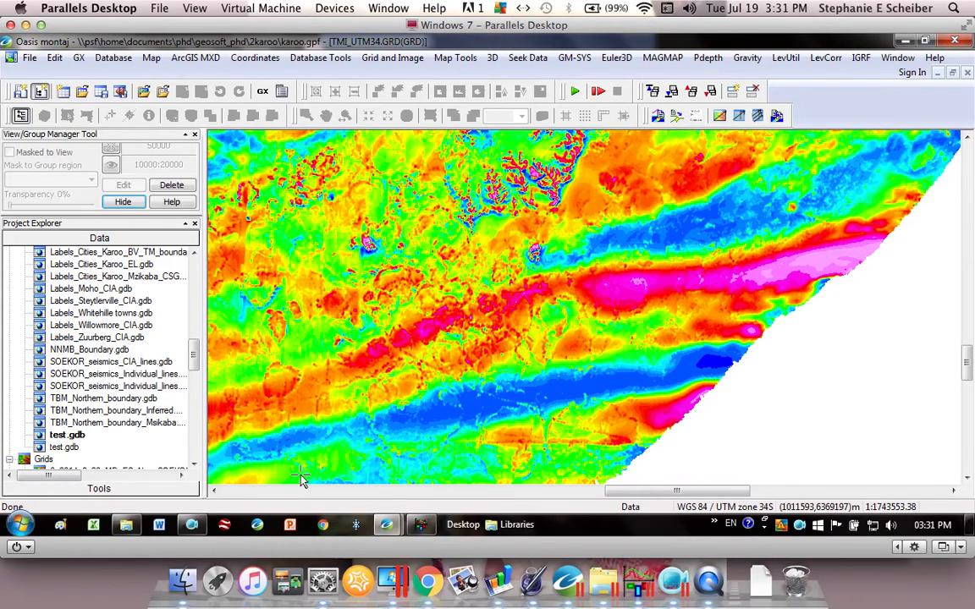
# - Tile the grid and database windows vertically and show the G_TMI_UTM34 channel as a profile
pyautogui.click(899, 59)
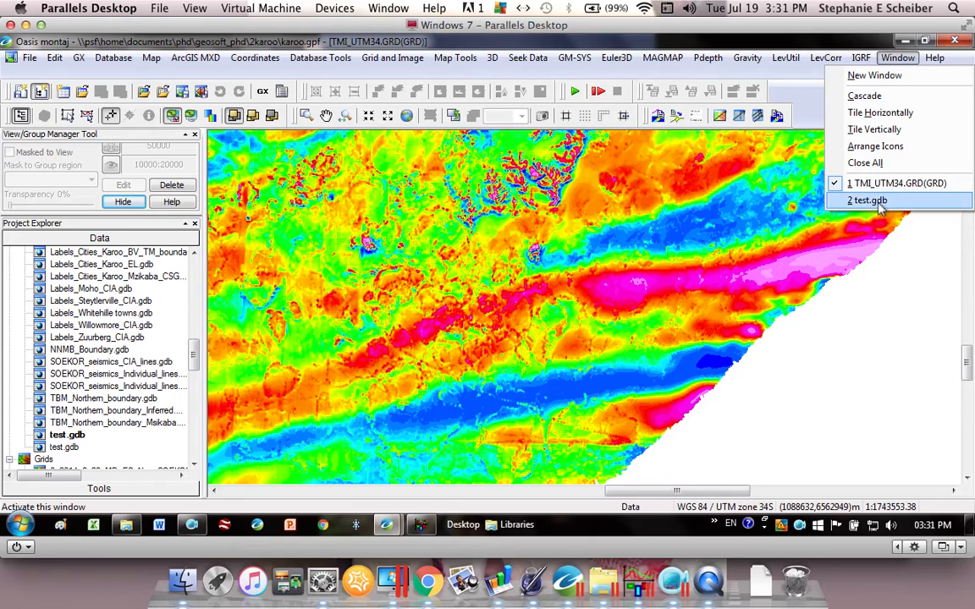
pyautogui.click(875, 130)
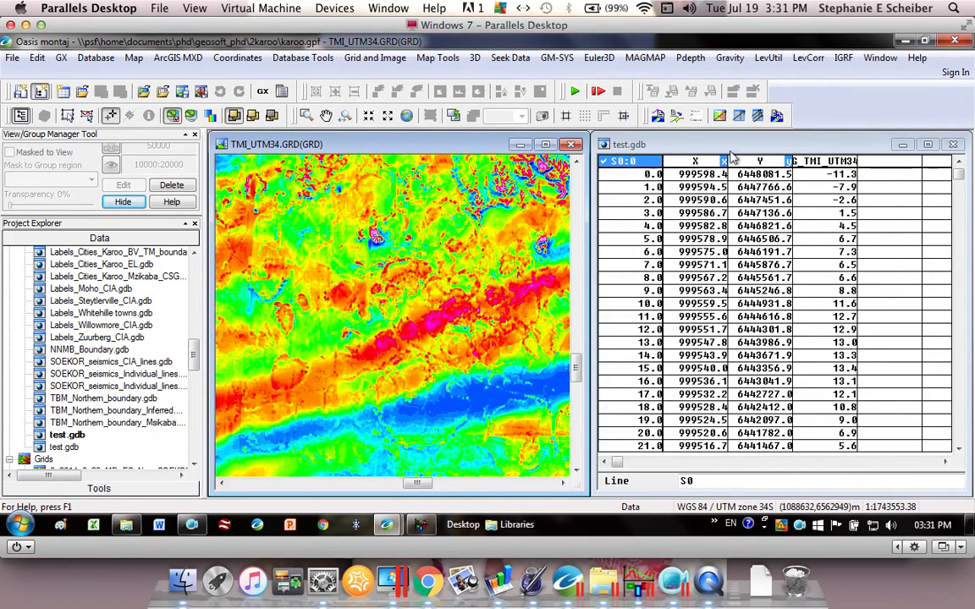
pyautogui.click(827, 162)
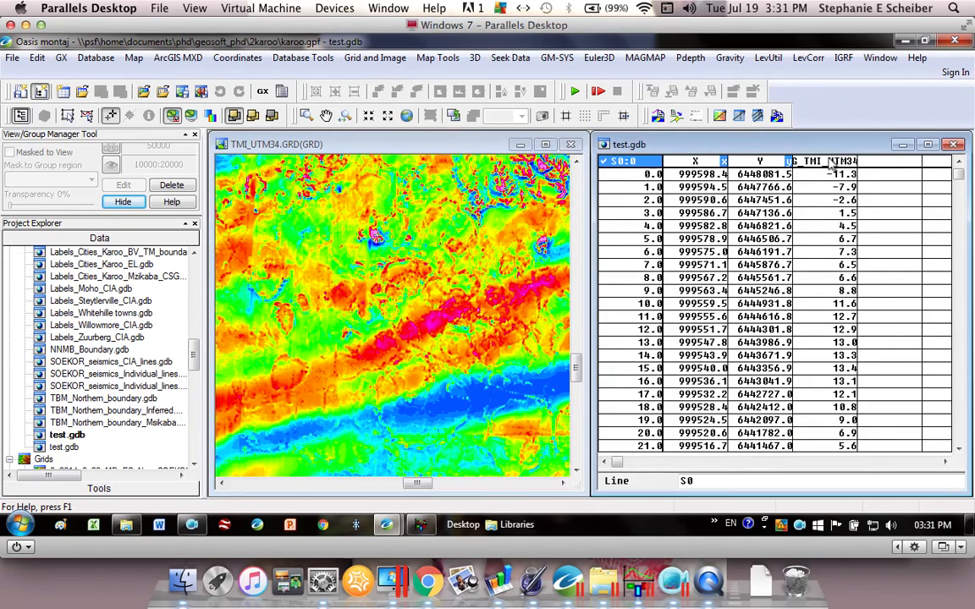
pyautogui.rightClick(808, 161)
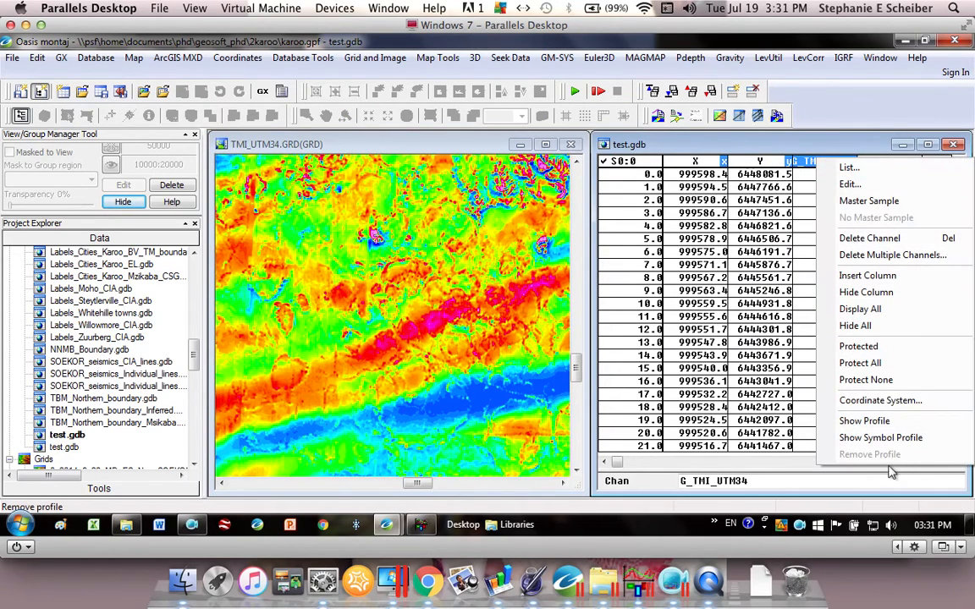
pyautogui.click(880, 422)
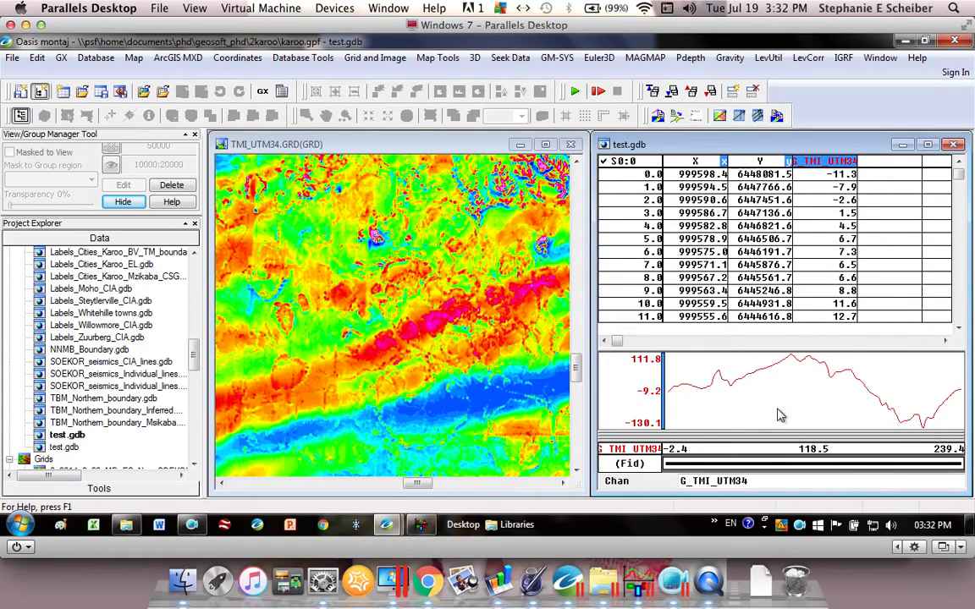
# - Examine where the peaks and troughs of the G_TMI_UTM34 profile lie on the grid and in the database rows
pyautogui.click(720, 381)
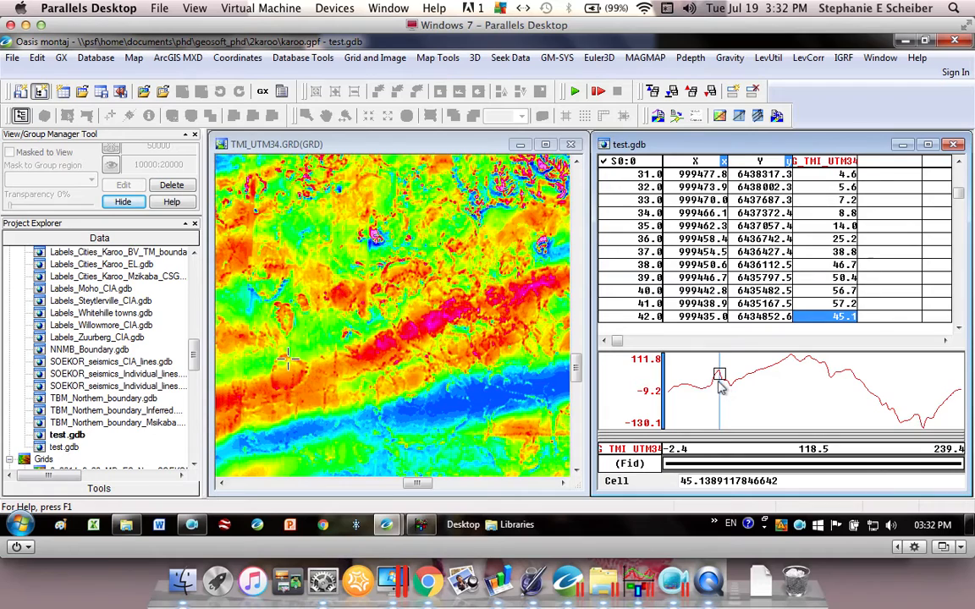
pyautogui.click(715, 381)
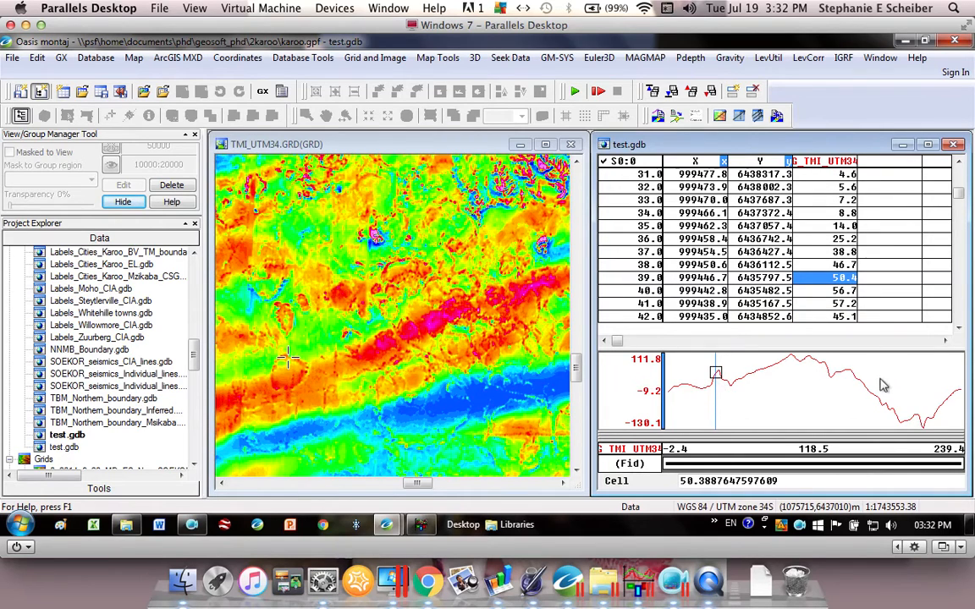
pyautogui.click(922, 422)
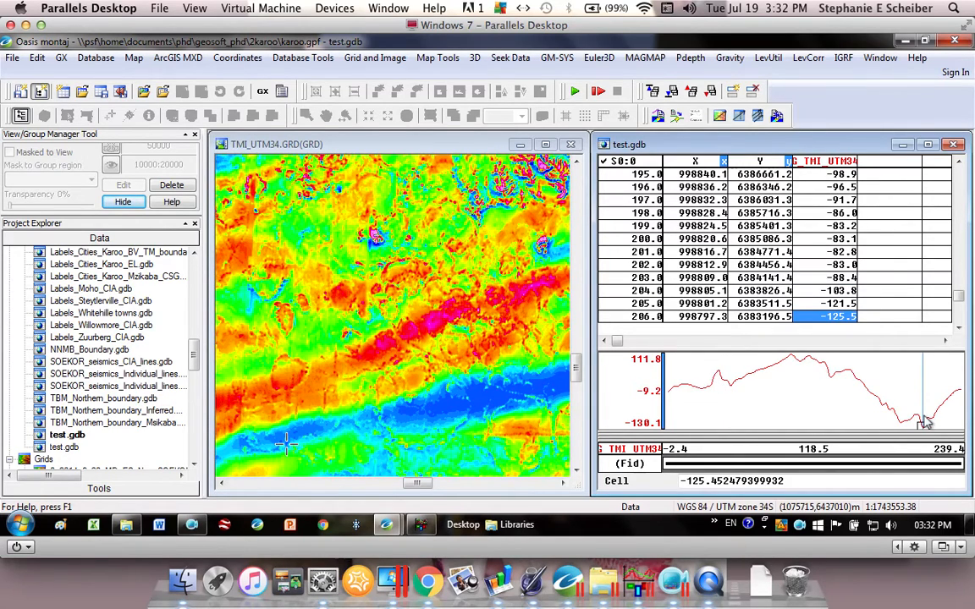
pyautogui.click(832, 379)
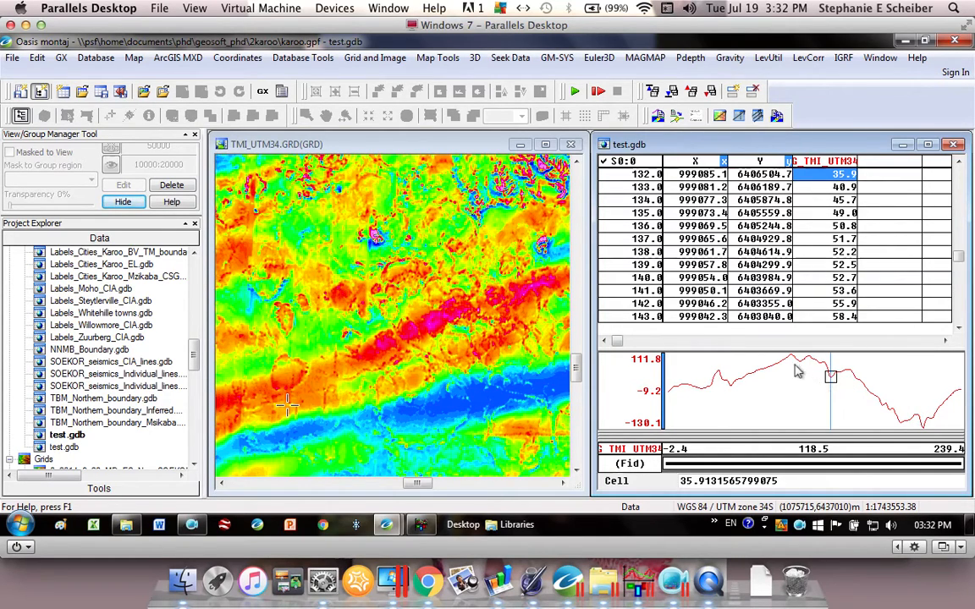
pyautogui.click(795, 366)
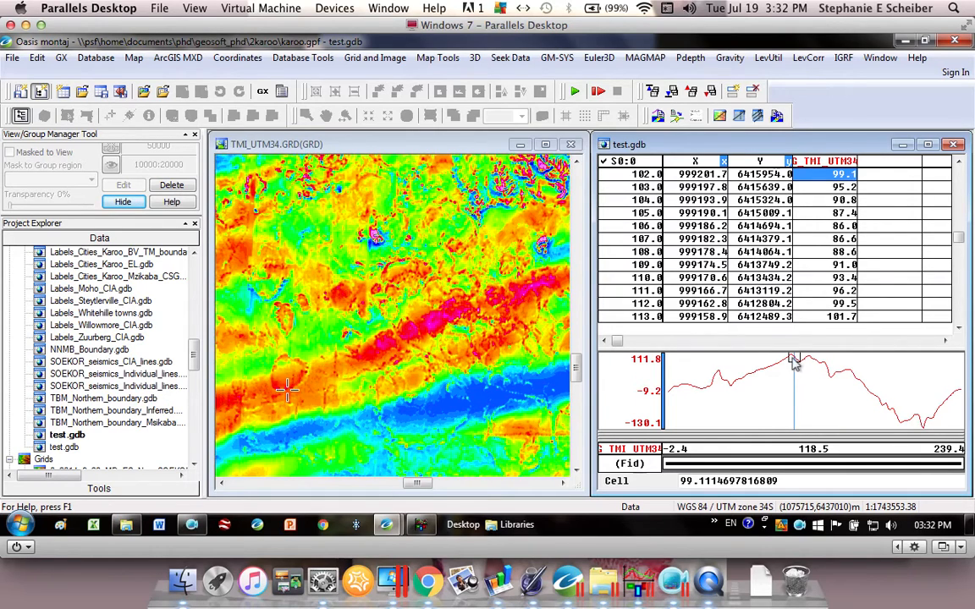
pyautogui.click(791, 362)
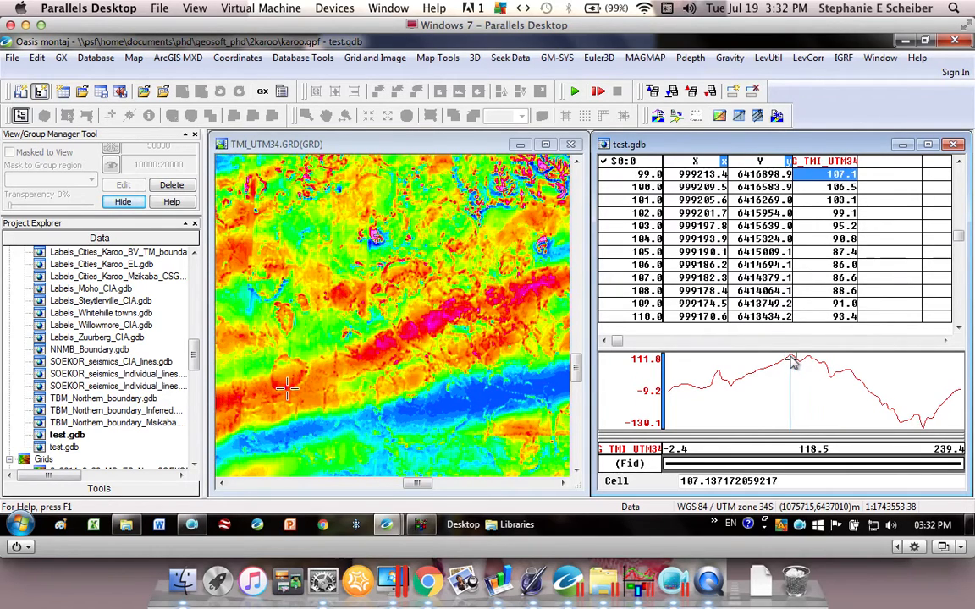
pyautogui.click(719, 386)
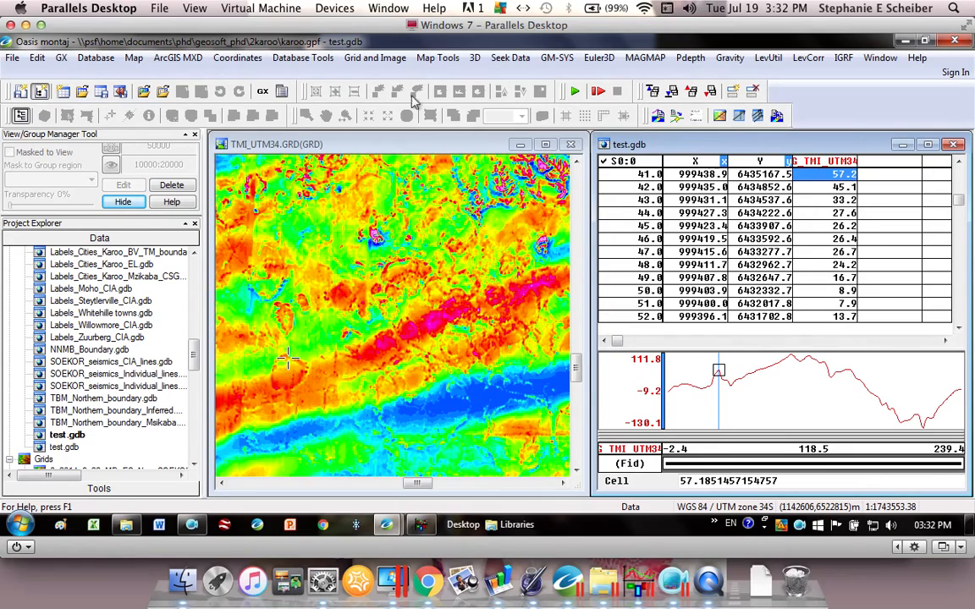
# - Apply a high-pass filter to the G_TMI_UTM34 channel with output channel Filtered_HP200 and a cutoff wavelength of 200 fiducials
pyautogui.click(298, 57)
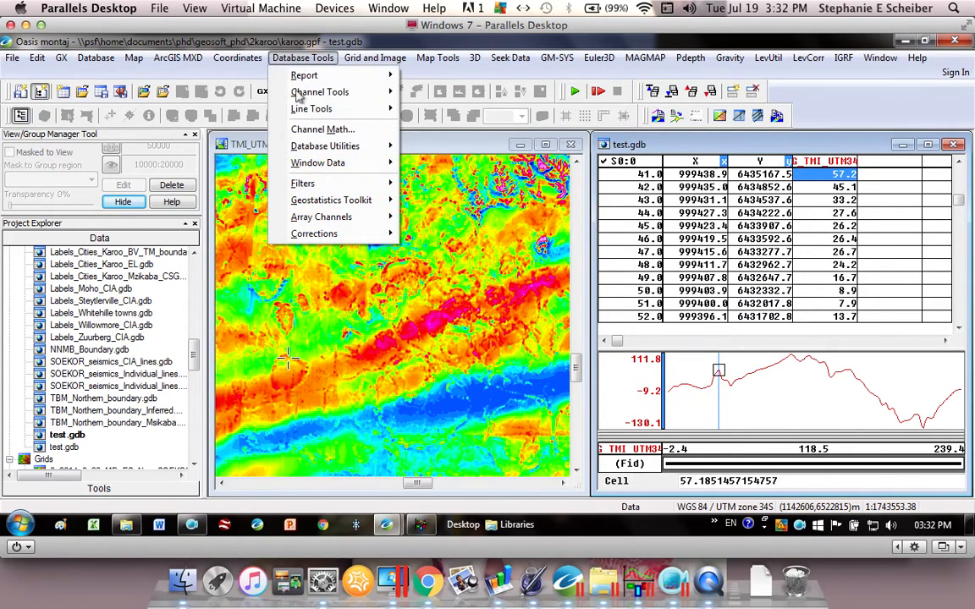
pyautogui.moveTo(359, 190)
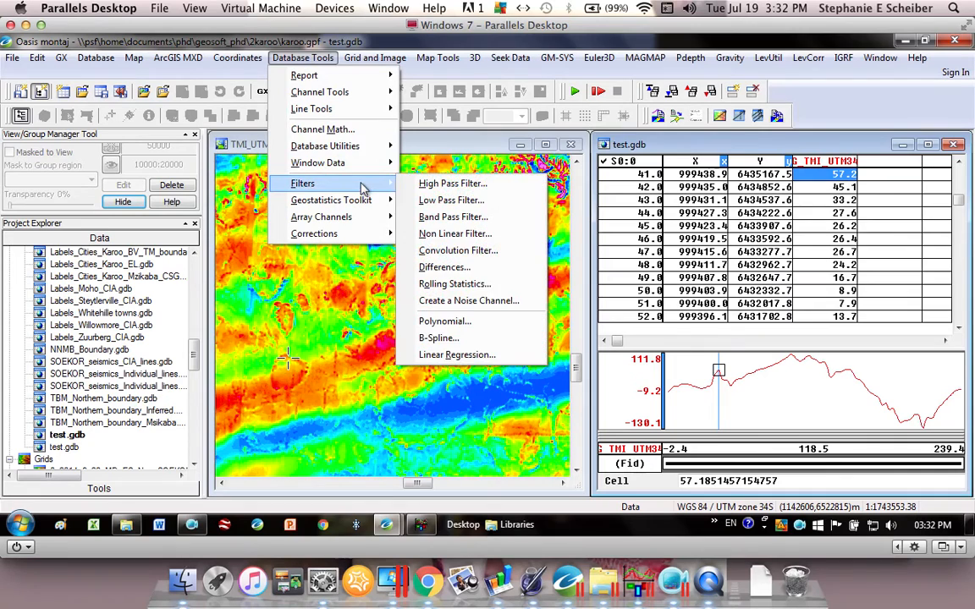
pyautogui.click(451, 186)
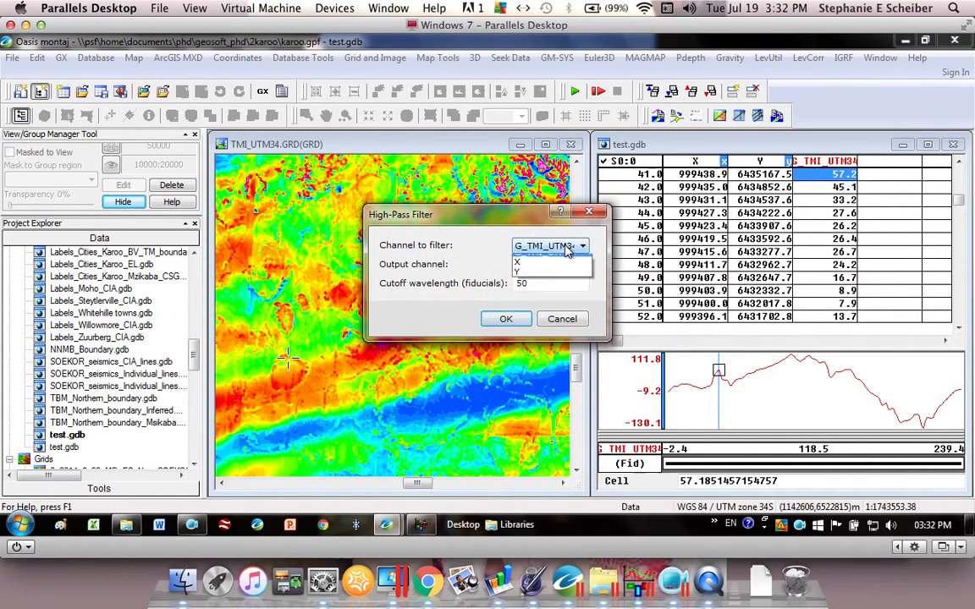
pyautogui.click(571, 246)
pyautogui.click(563, 259)
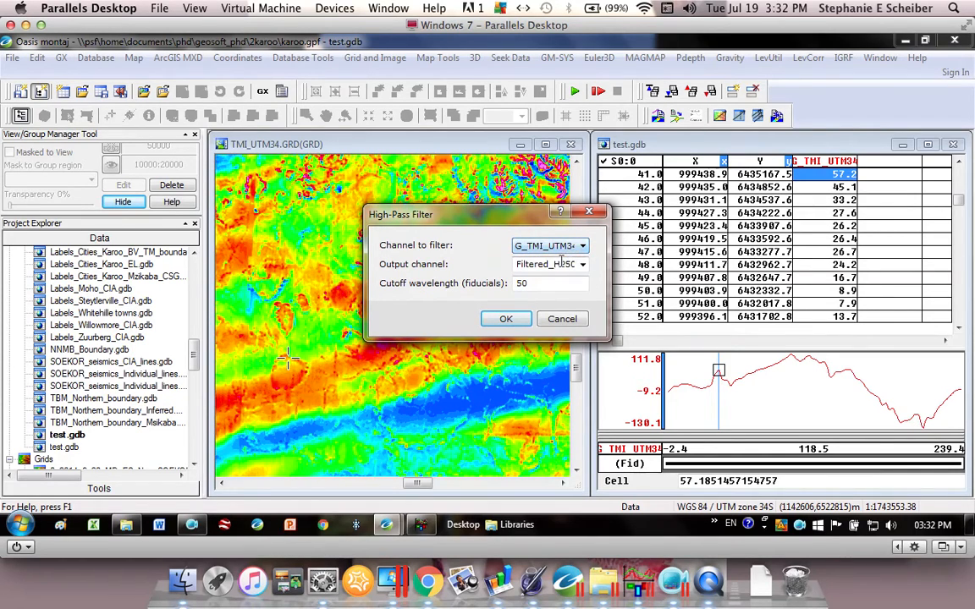
pyautogui.doubleClick(535, 269)
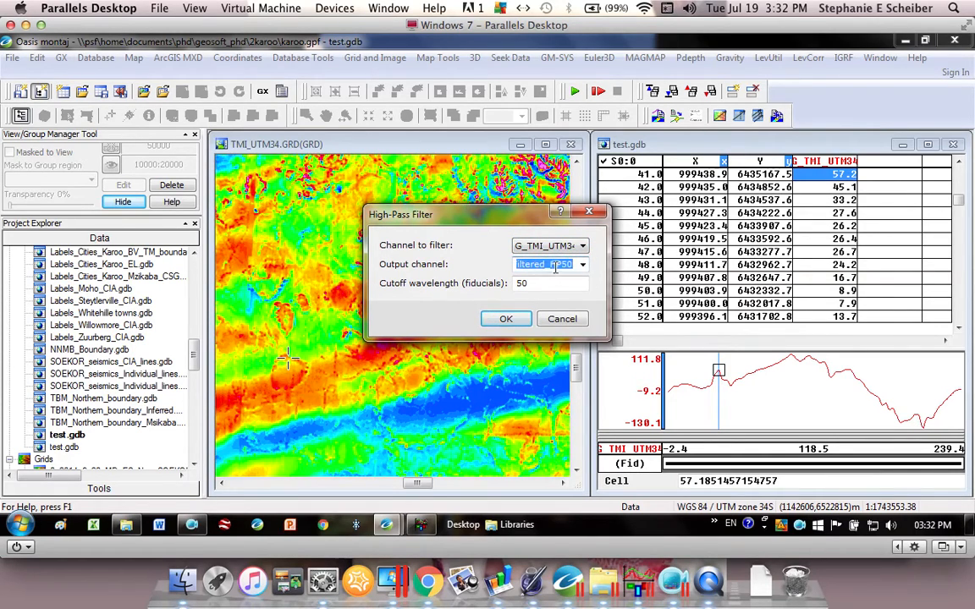
pyautogui.click(557, 265)
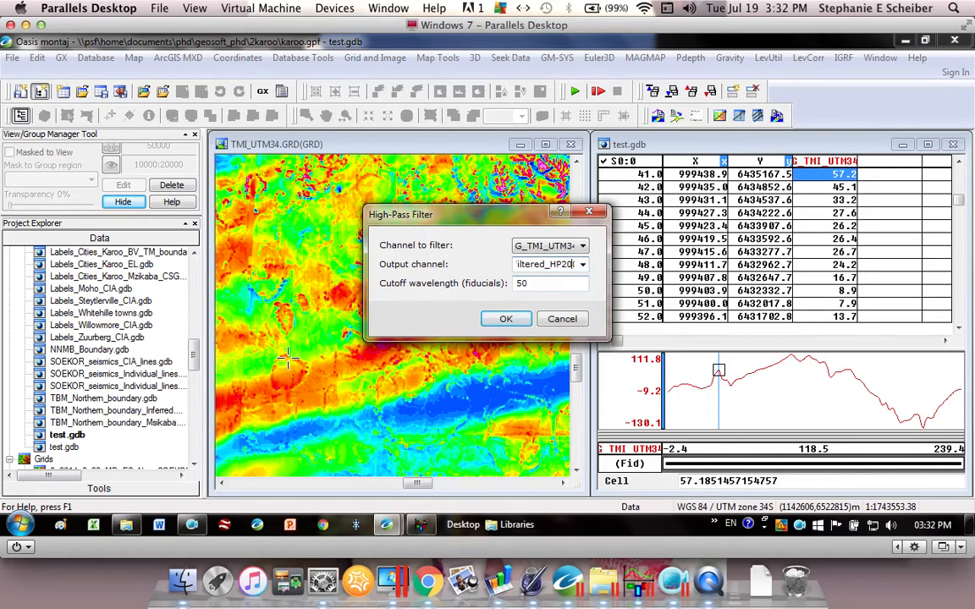
pyautogui.press('Tab')
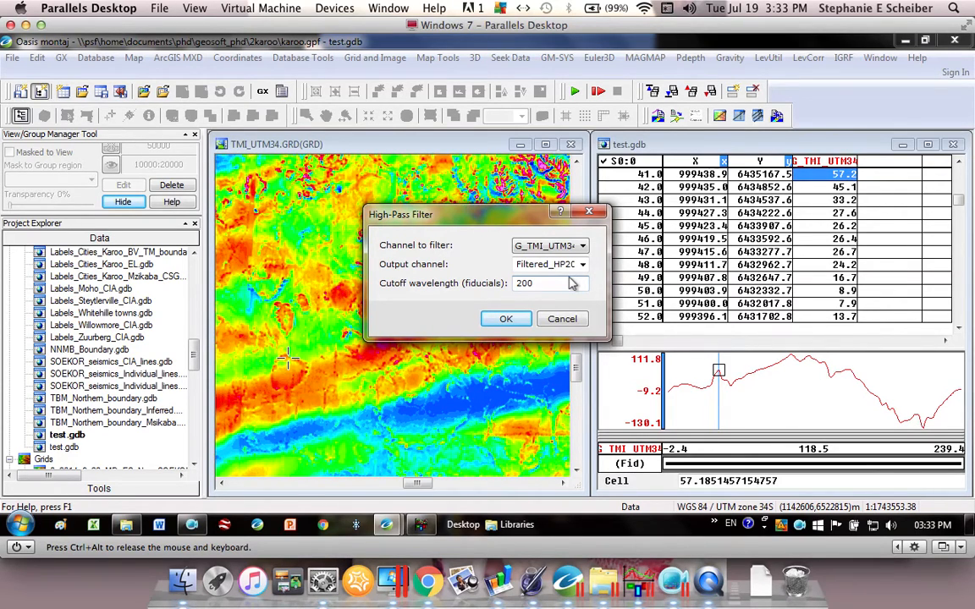
pyautogui.click(504, 319)
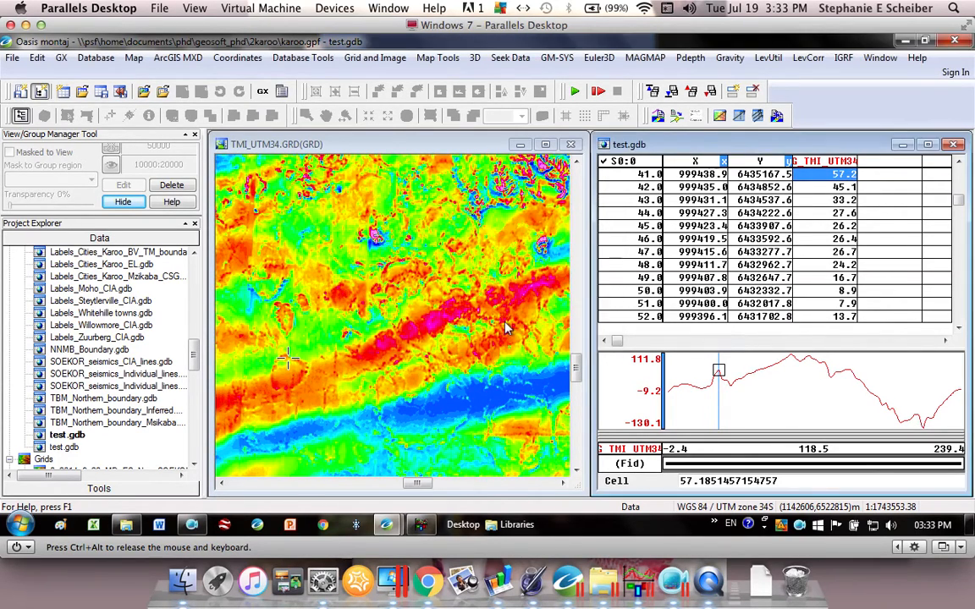
# - Display the Filtered_HP200 channel in the database and add its profile to the plot
pyautogui.click(890, 165)
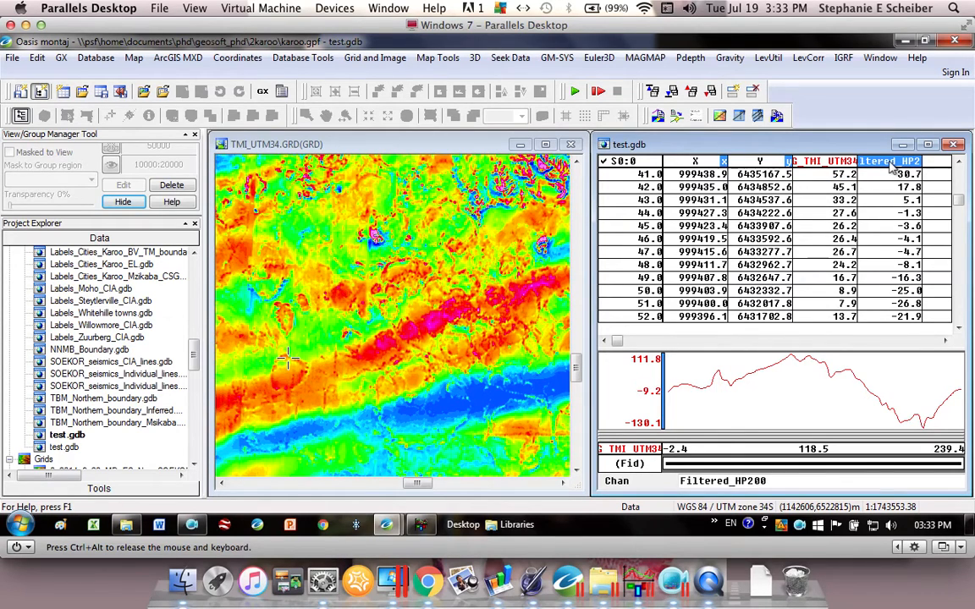
pyautogui.rightClick(891, 167)
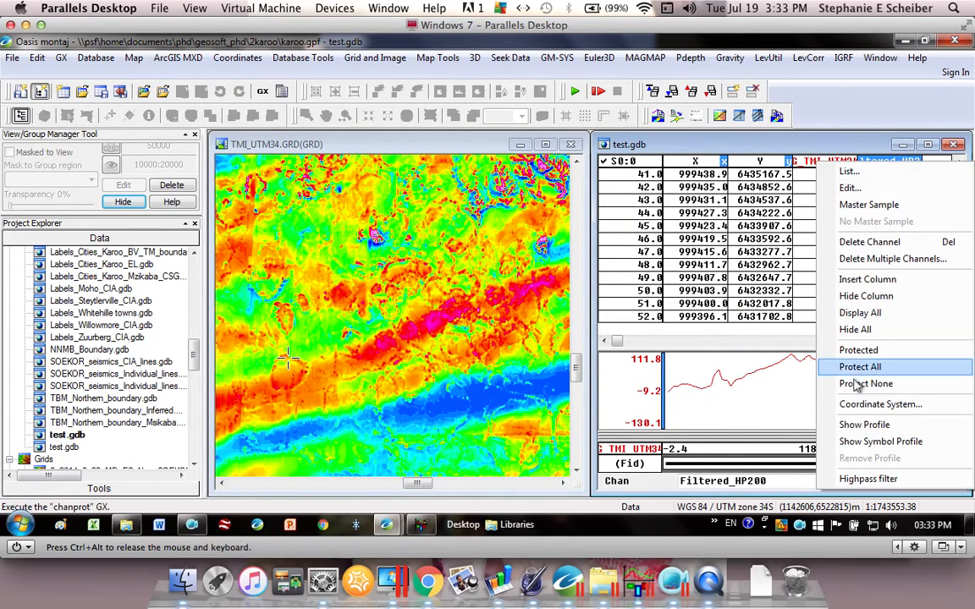
pyautogui.click(863, 428)
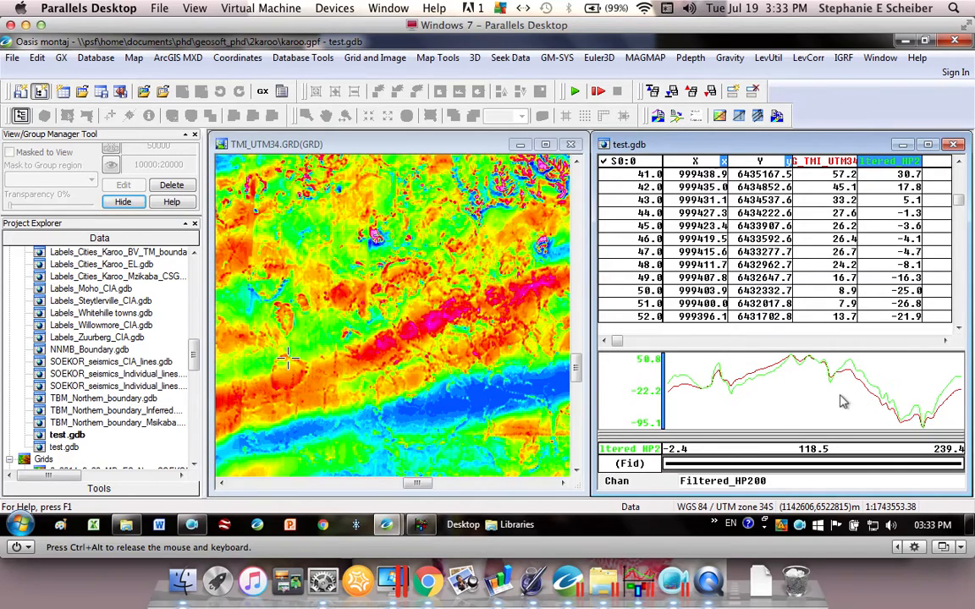
# - Set the profile plot's Y axis to use the same axis scale for all profiles
pyautogui.rightClick(775, 403)
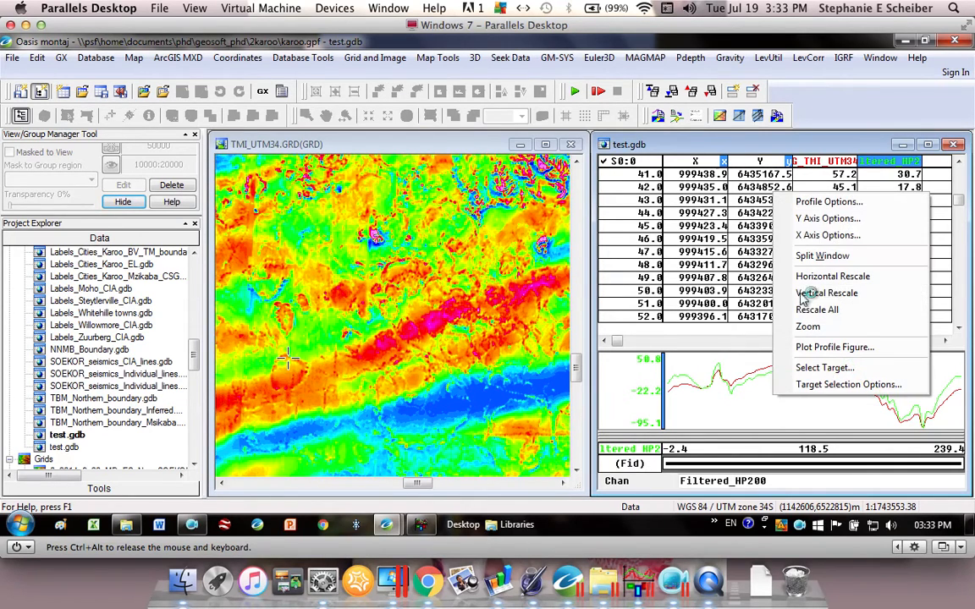
pyautogui.click(858, 222)
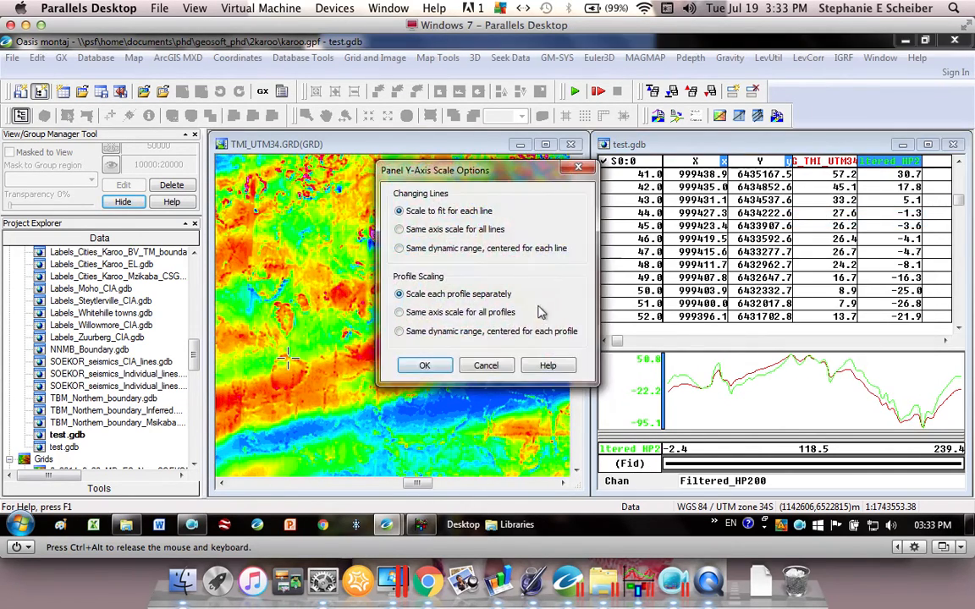
pyautogui.click(426, 364)
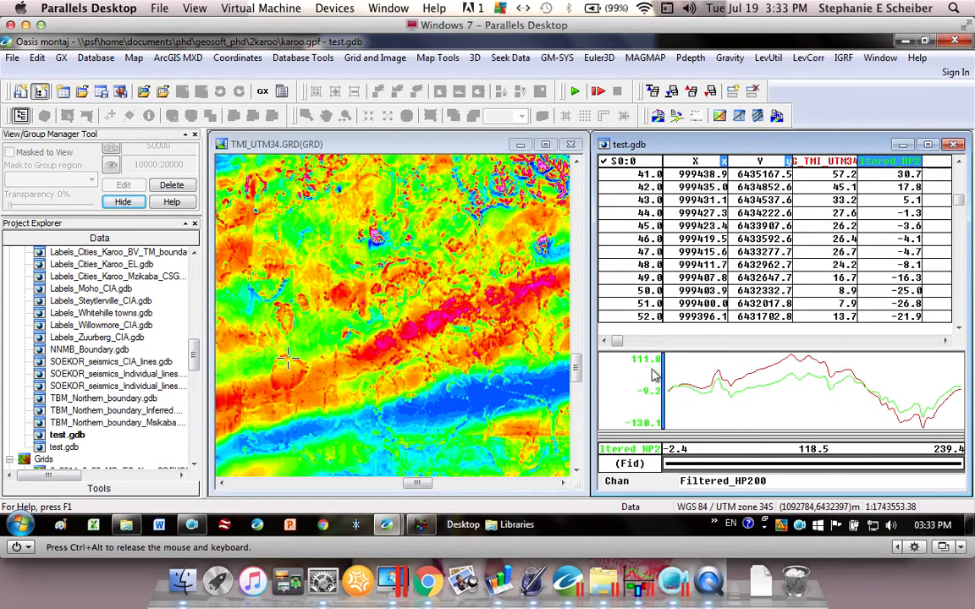
# - Scale each profile separately and check the Y-axis ranges of the G_TMI_UTM34 and Filtered_HP200 channels
pyautogui.rightClick(729, 390)
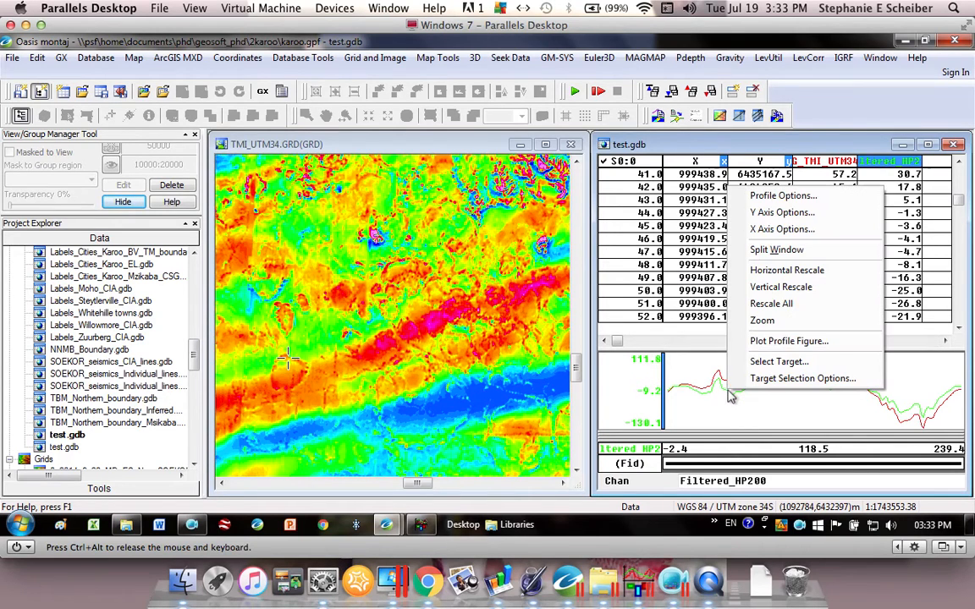
pyautogui.click(819, 215)
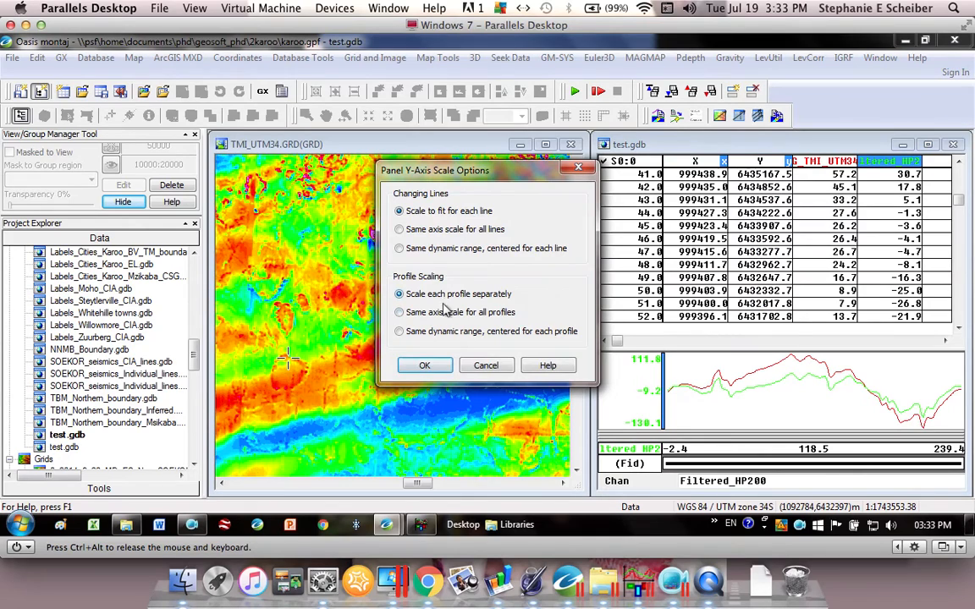
pyautogui.click(424, 364)
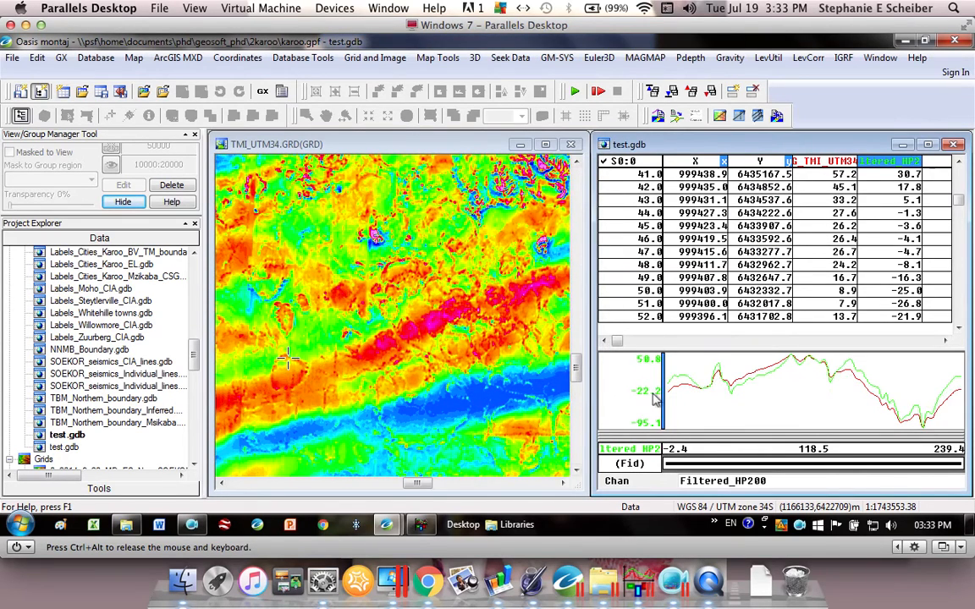
pyautogui.click(825, 161)
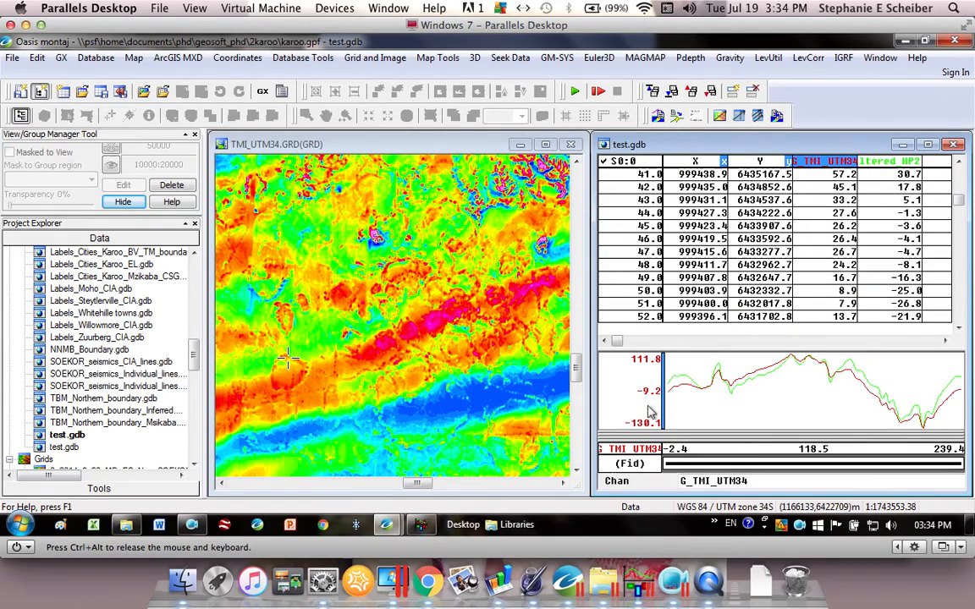
pyautogui.click(894, 163)
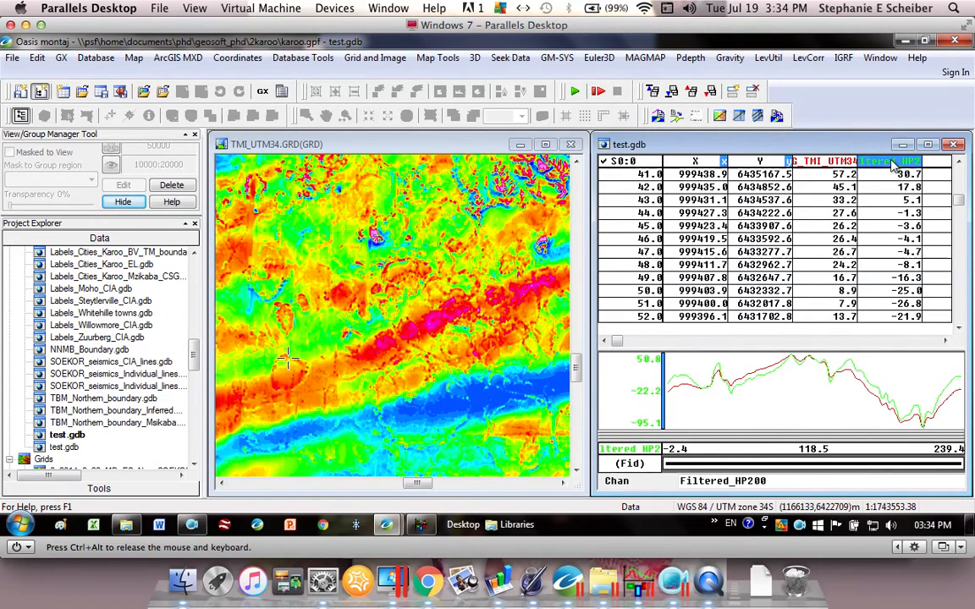
# - Return the profile scaling in the plot panel to the same axis scale for all profiles
pyautogui.rightClick(732, 411)
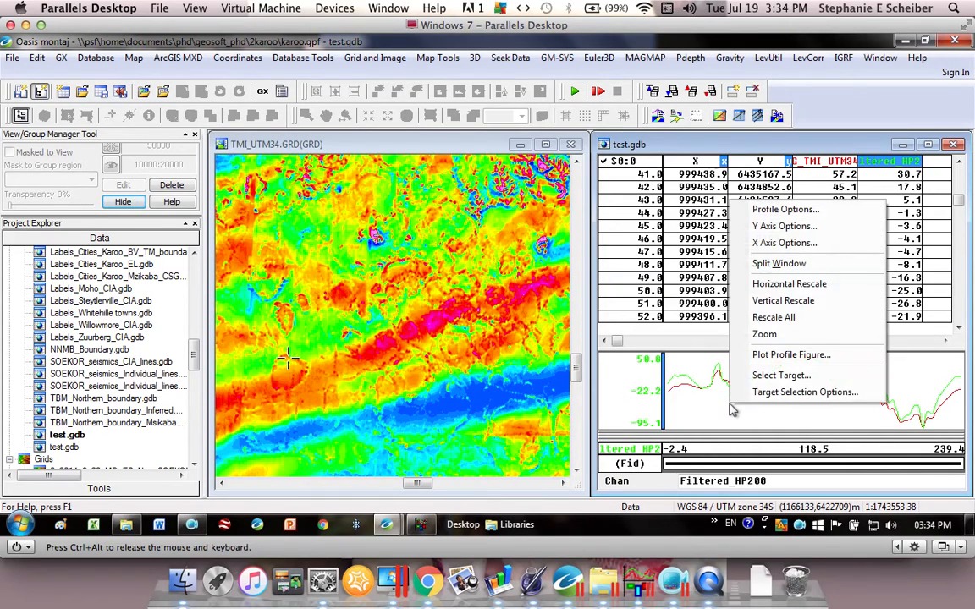
pyautogui.click(846, 228)
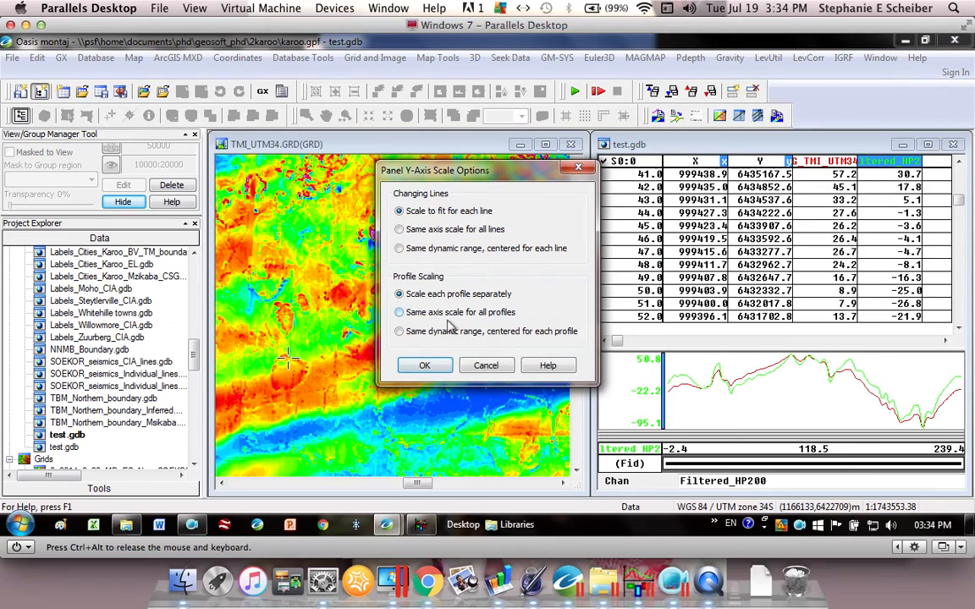
pyautogui.click(424, 365)
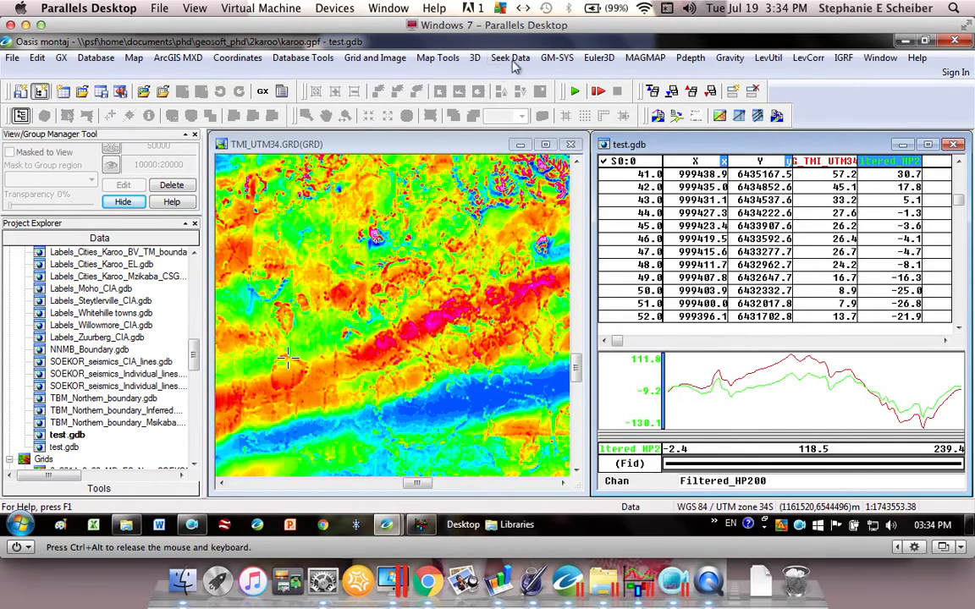
# - Apply a high-pass filter to G_TMI_UTM34 with output channel Filtered_HP100 and a cutoff wavelength of 100 fiducials
pyautogui.click(359, 57)
pyautogui.moveTo(318, 58)
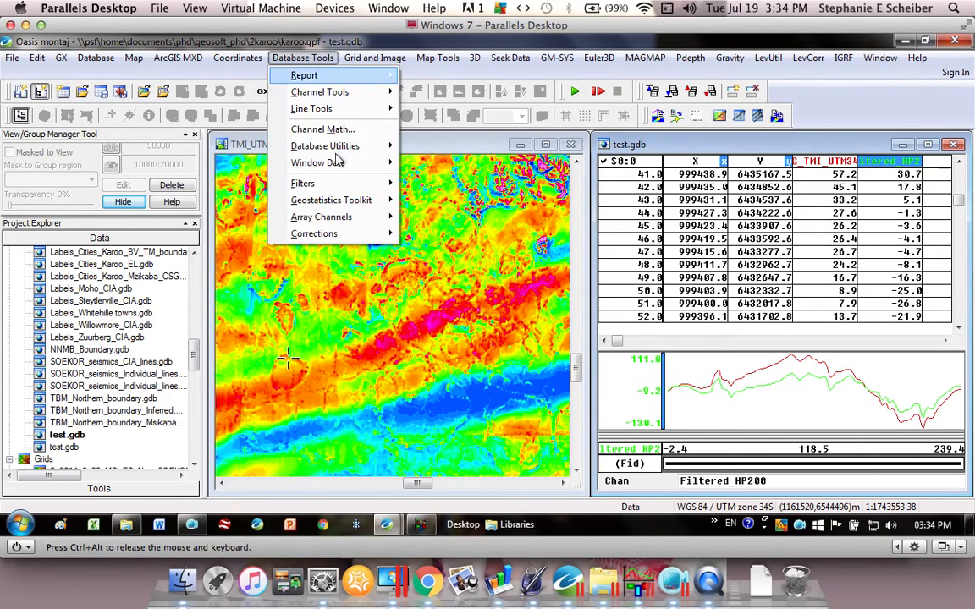
pyautogui.moveTo(351, 184)
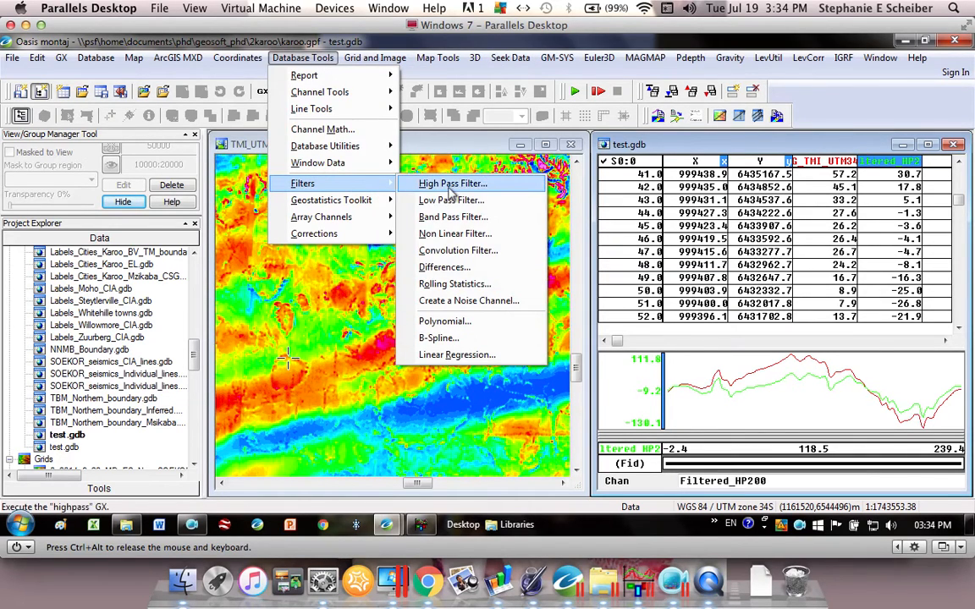
pyautogui.click(449, 185)
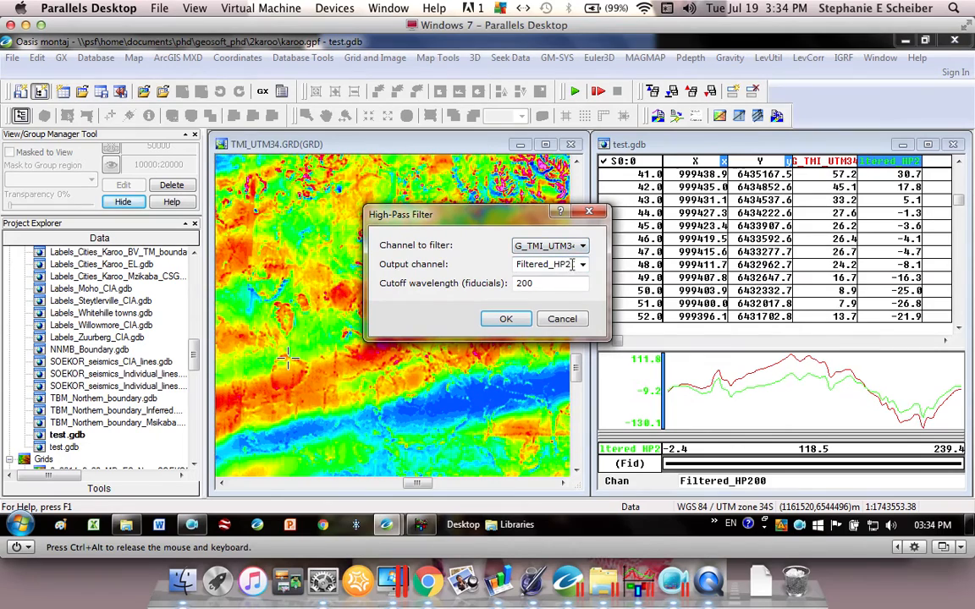
pyautogui.doubleClick(572, 264)
pyautogui.press('Tab')
pyautogui.click(508, 320)
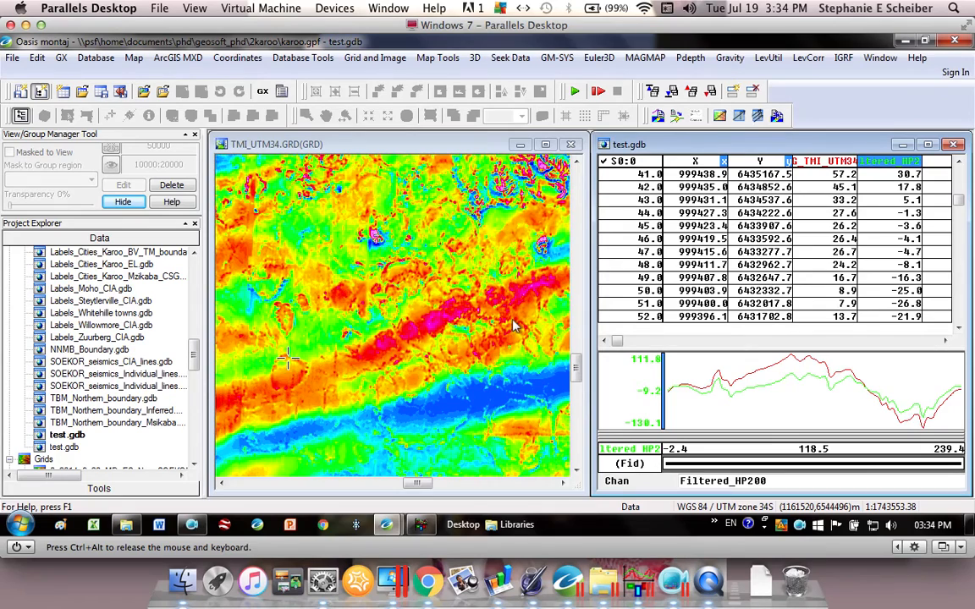
# - Bring the Filtered_HP100 channel into view in the database and add its profile to the plot
pyautogui.click(945, 342)
pyautogui.click(945, 343)
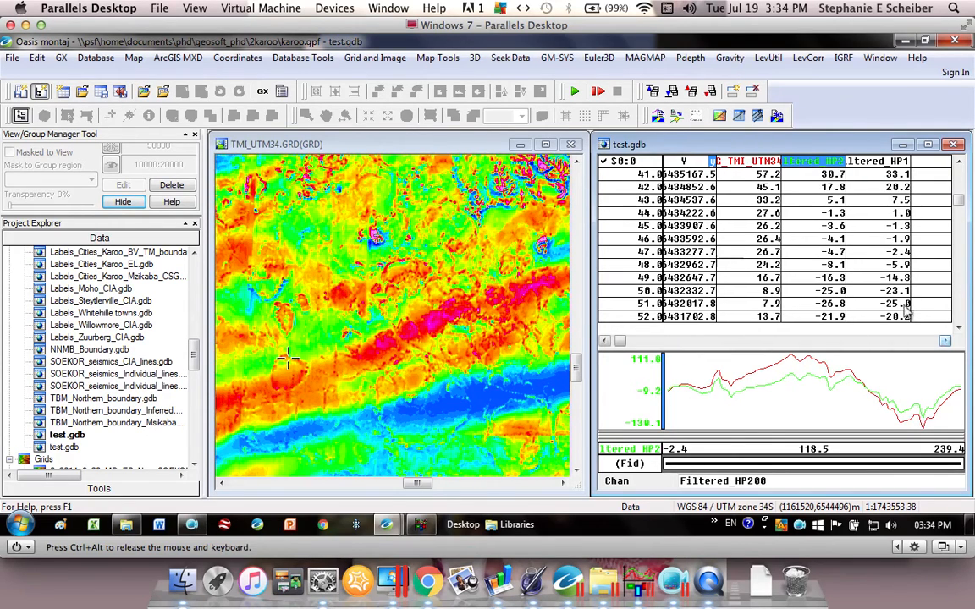
pyautogui.rightClick(876, 165)
pyautogui.click(862, 426)
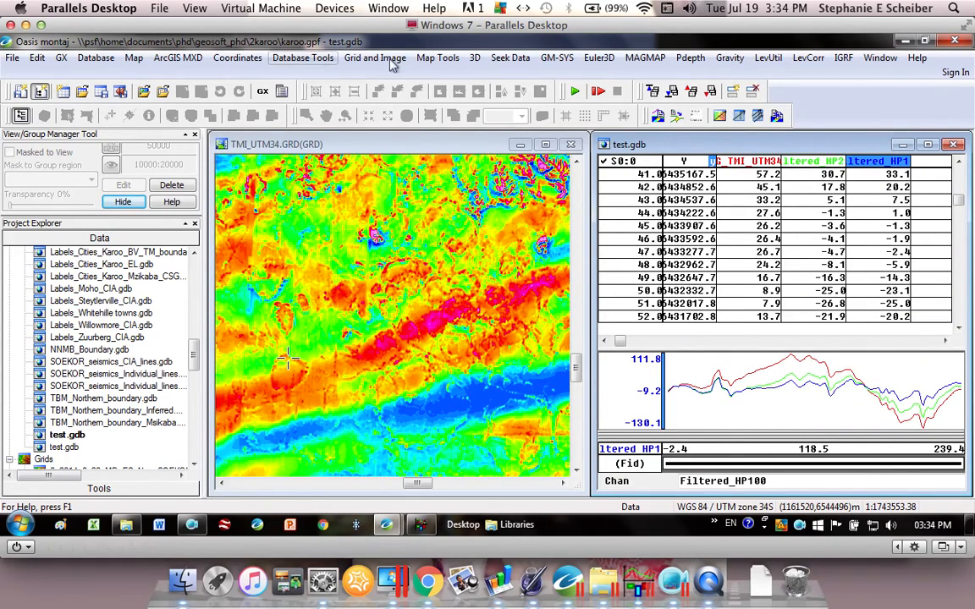
# - Apply a high-pass filter to G_TMI_UTM34 with output channel Filtered_HP50 and a cutoff wavelength of 50 fiducials
pyautogui.click(292, 57)
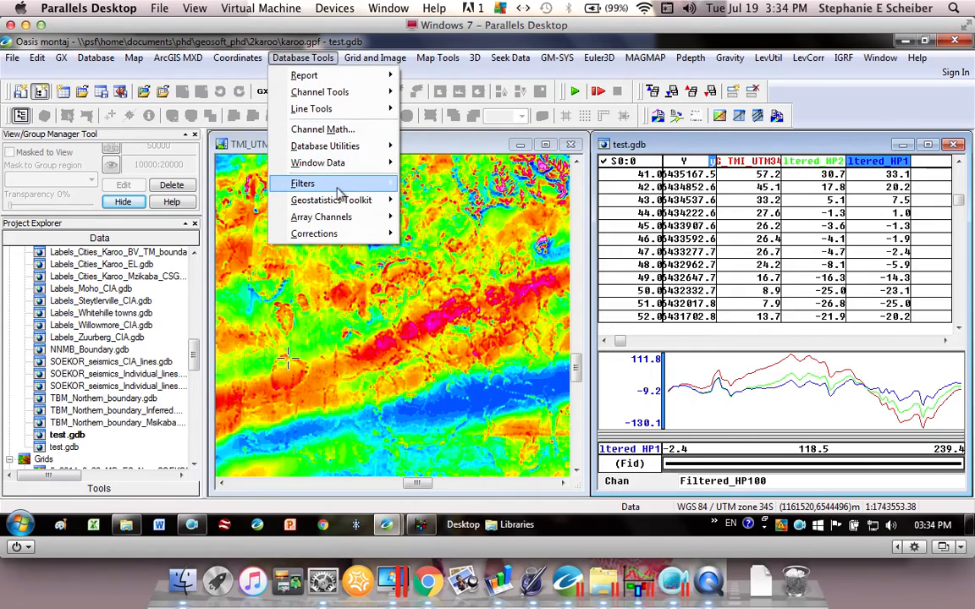
pyautogui.moveTo(327, 183)
pyautogui.click(449, 182)
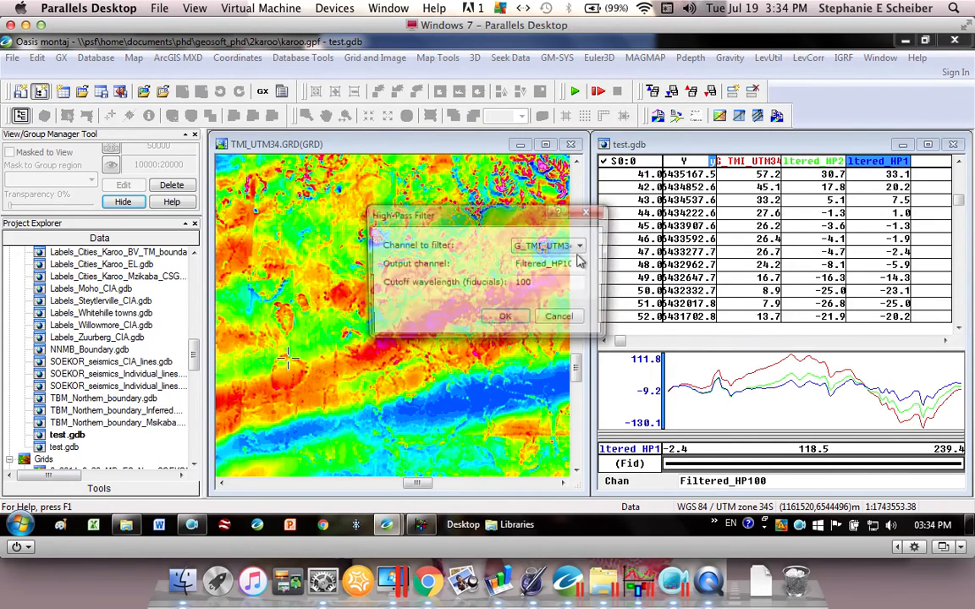
pyautogui.click(570, 264)
pyautogui.click(571, 264)
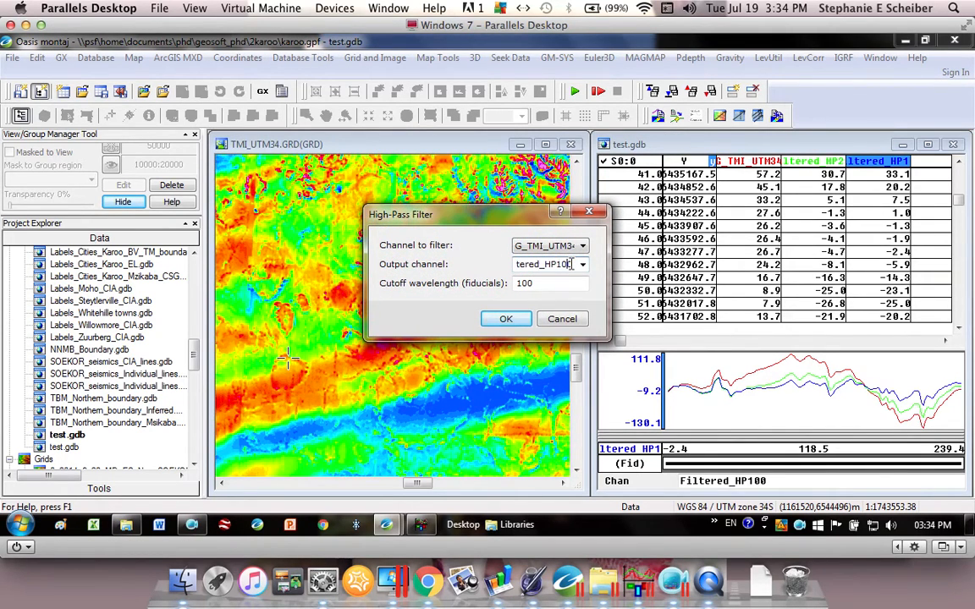
pyautogui.press('BackSpace')
pyautogui.press('Tab')
pyautogui.write('5')
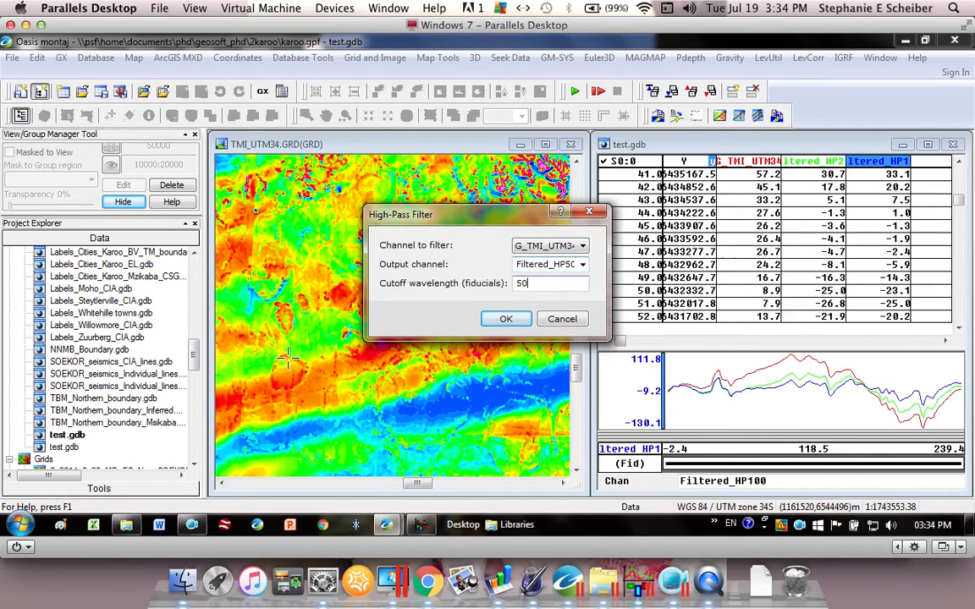
pyautogui.click(505, 319)
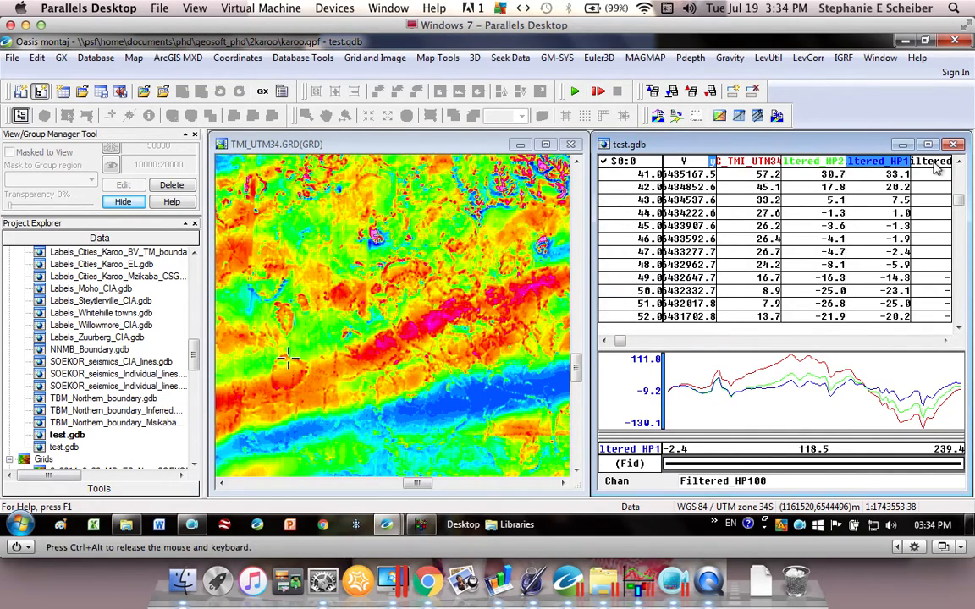
# - Add the Filtered_HP50 profile to the plot and inspect its first peak and the central high
pyautogui.rightClick(937, 169)
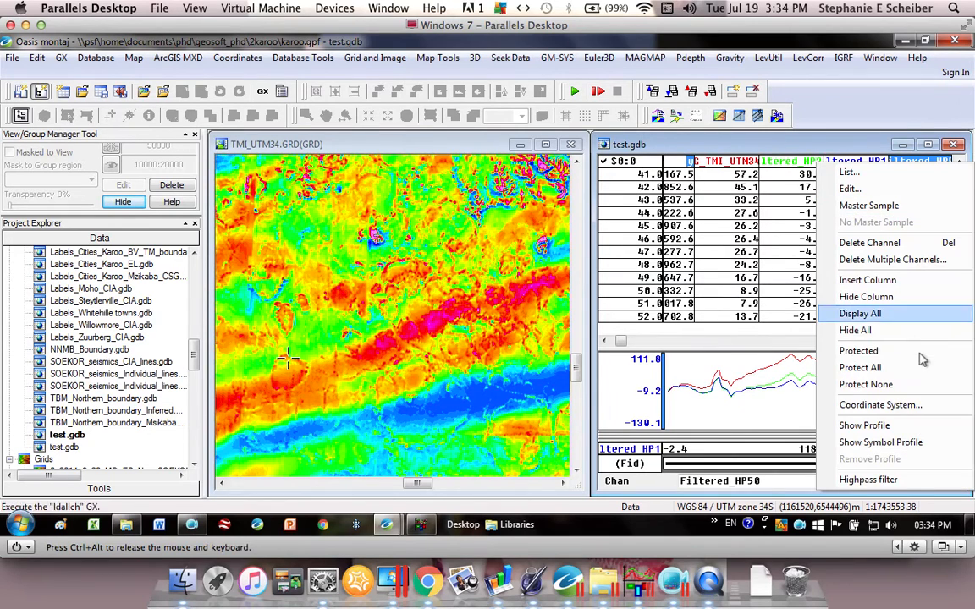
pyautogui.click(880, 425)
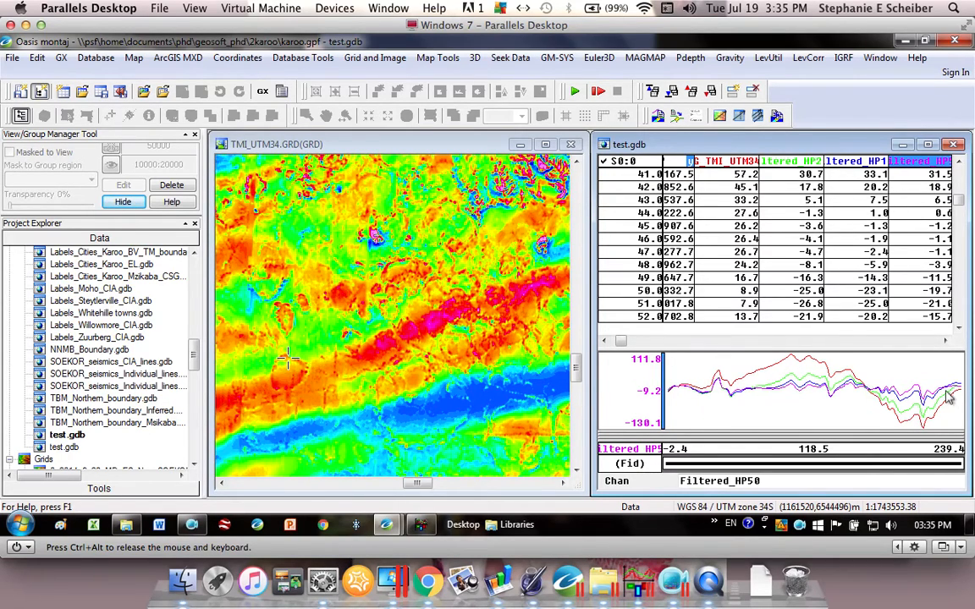
pyautogui.click(723, 394)
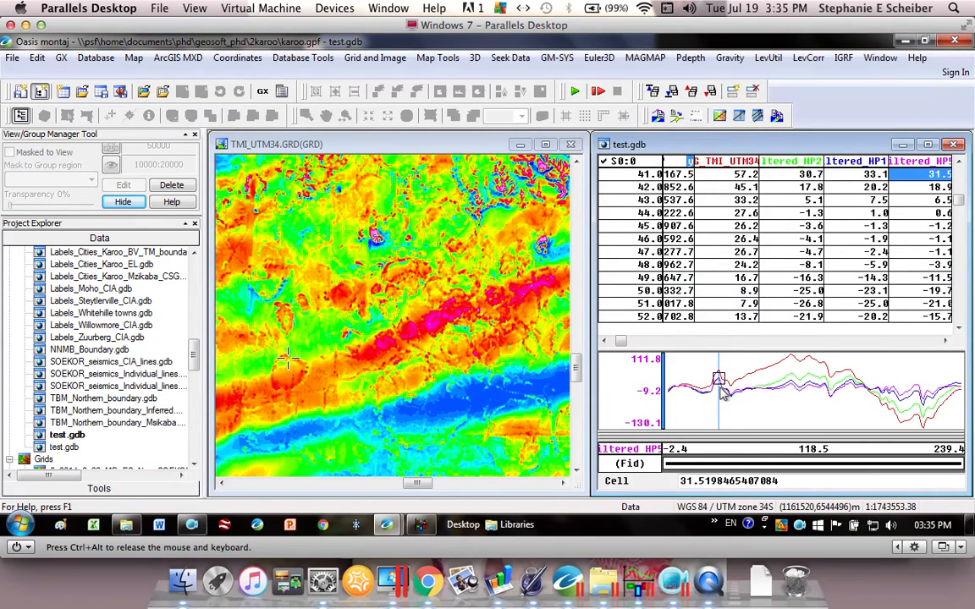
pyautogui.click(796, 394)
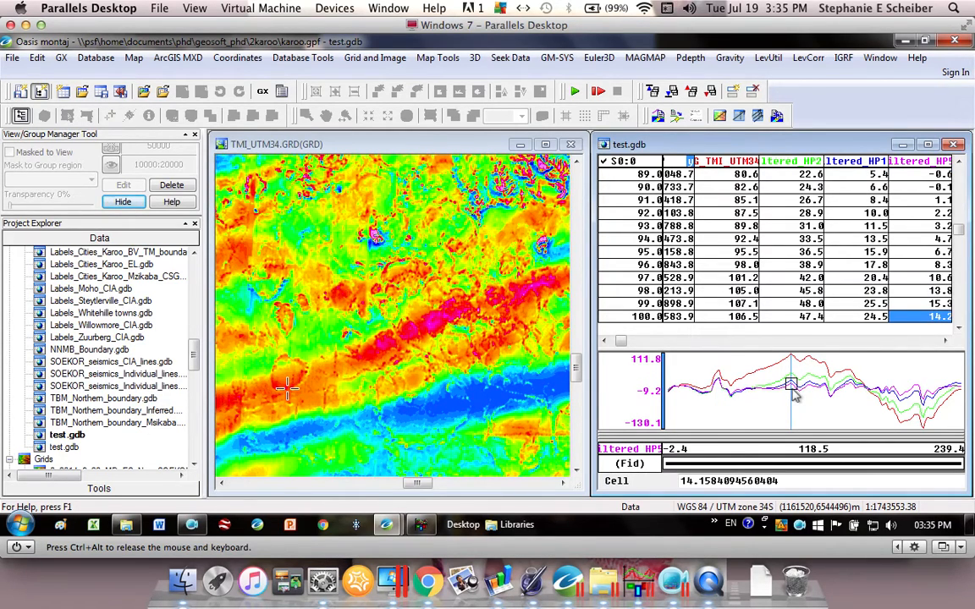
# - Remove the Filtered_HP200 and Filtered_HP100 profiles from the plot
pyautogui.click(793, 167)
pyautogui.rightClick(793, 167)
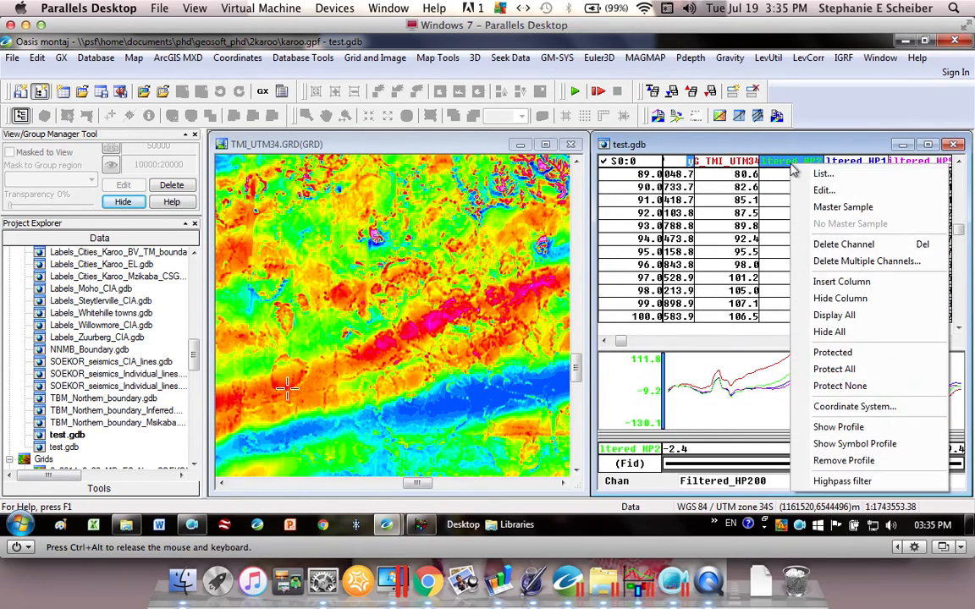
pyautogui.click(844, 461)
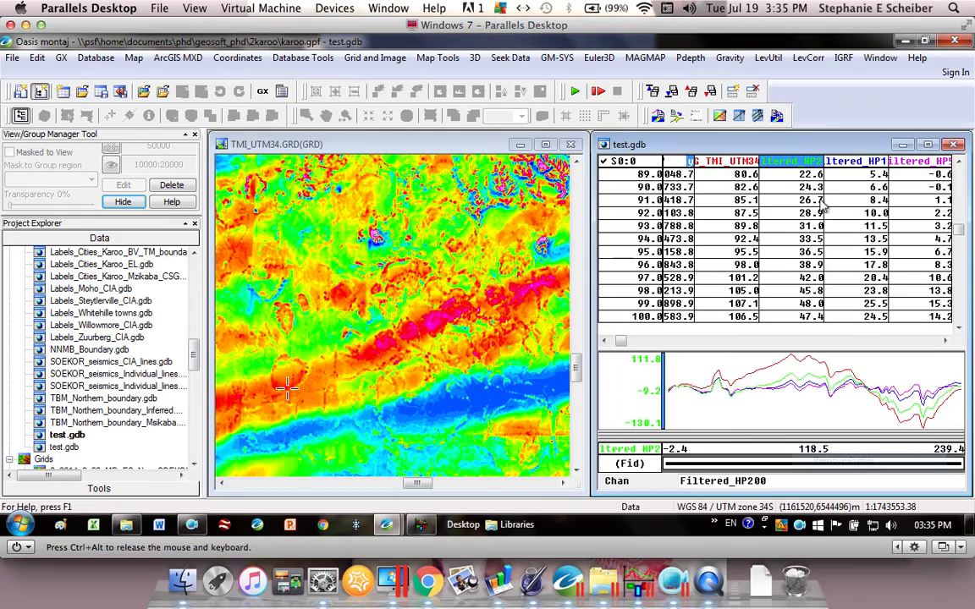
pyautogui.click(861, 162)
pyautogui.rightClick(861, 163)
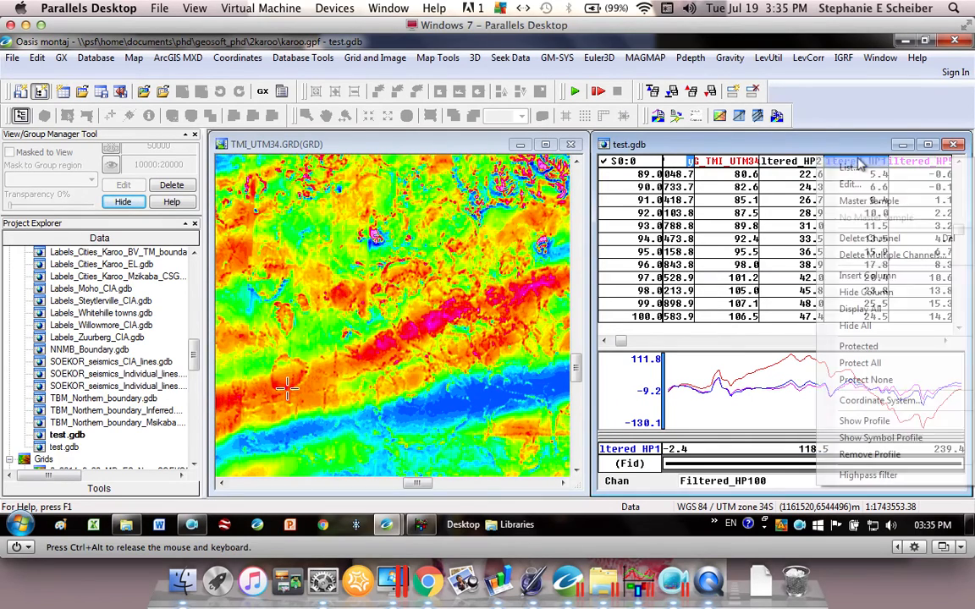
pyautogui.click(863, 457)
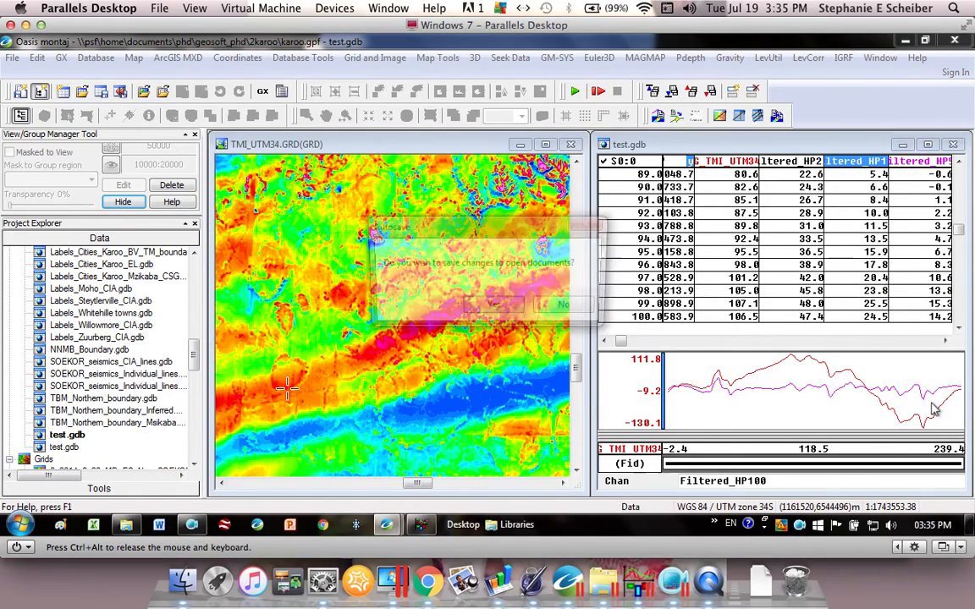
# - Accept saving changes to the open documents but cancel saving the TMI_UTM34 grid's map changes
pyautogui.click(495, 310)
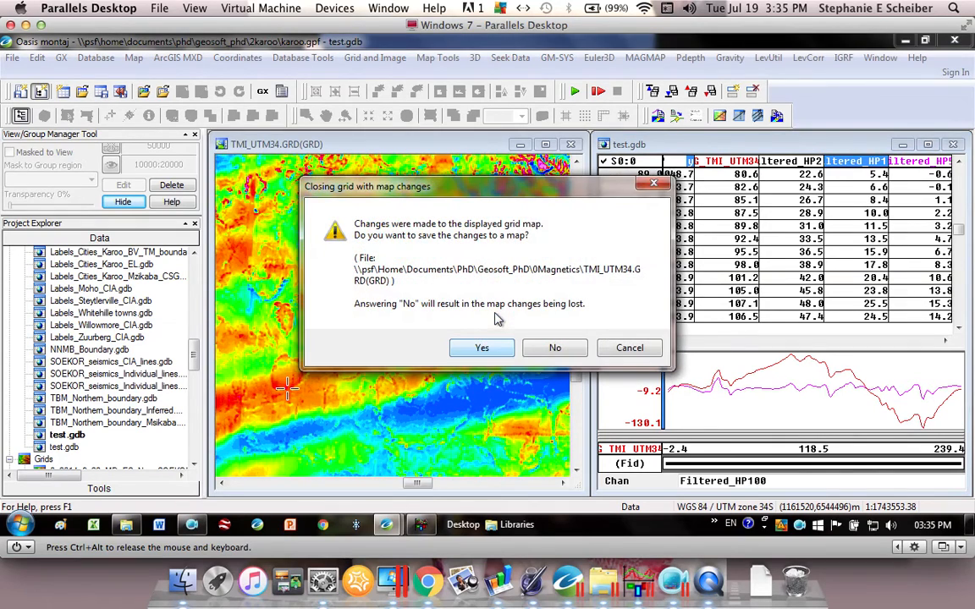
pyautogui.click(630, 348)
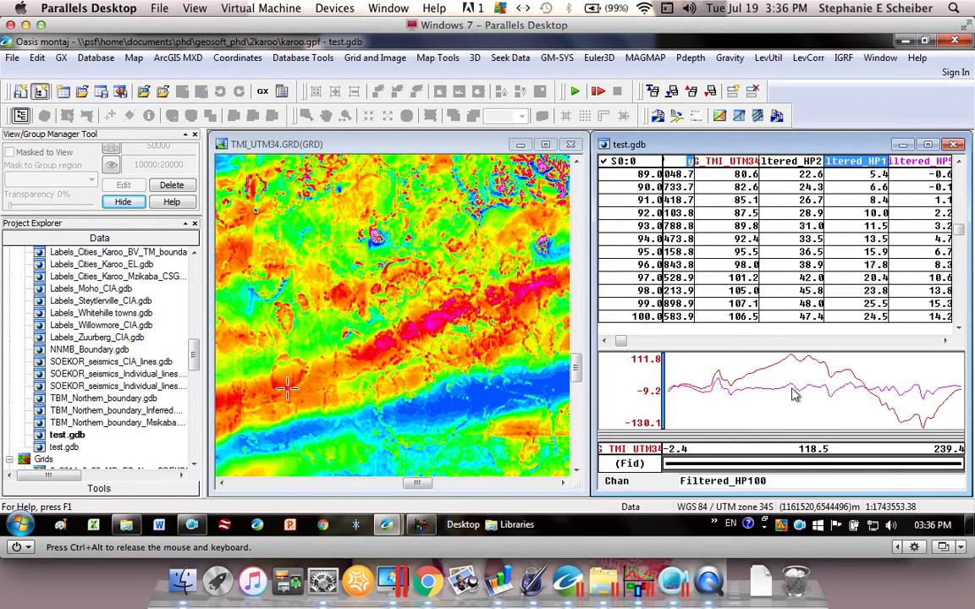
# - Locate the first peak and central high of the G_TMI_UTM34 profile, and view the model editing commands in Mag2dc
pyautogui.click(719, 373)
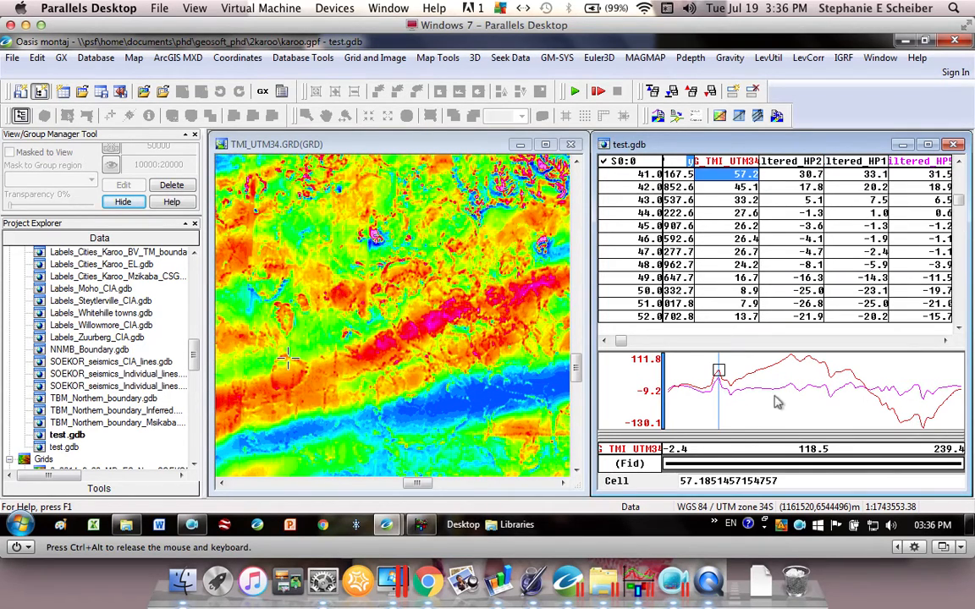
pyautogui.click(796, 401)
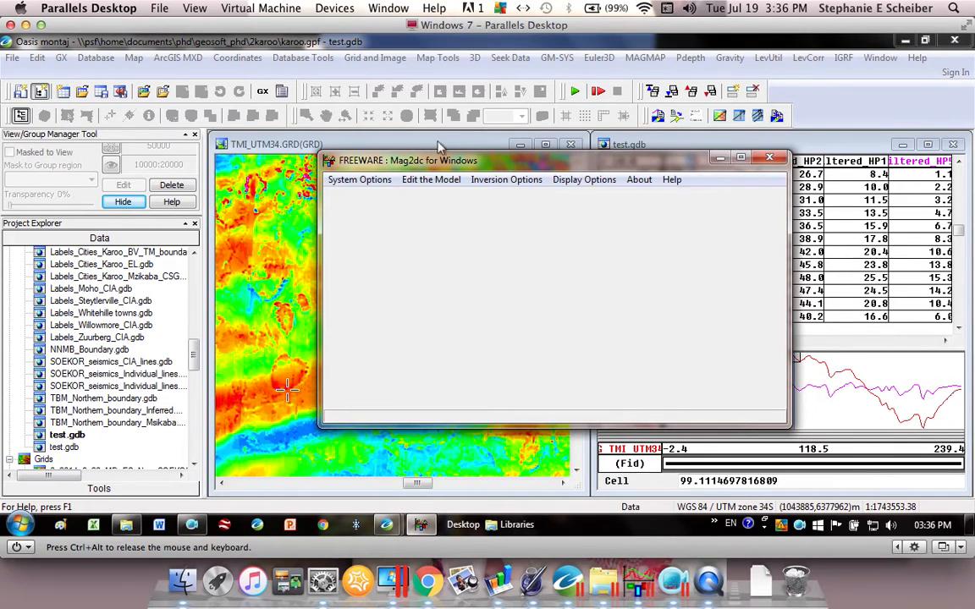
pyautogui.click(417, 186)
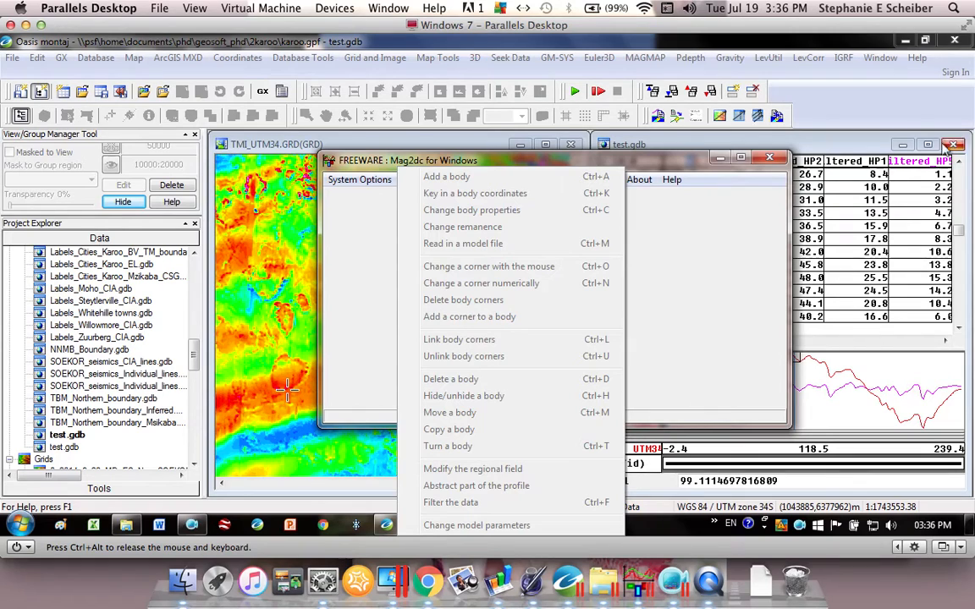
pyautogui.click(908, 101)
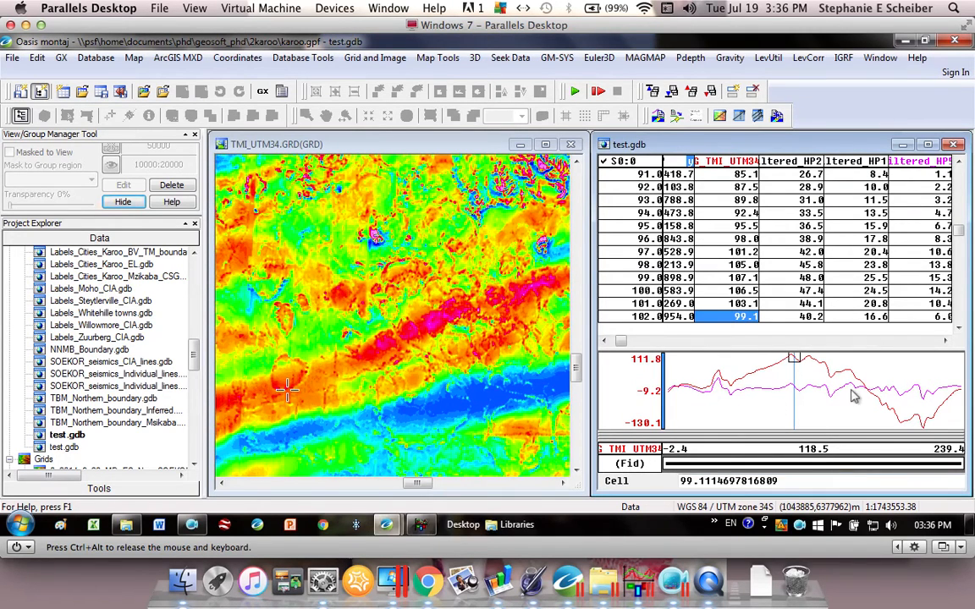